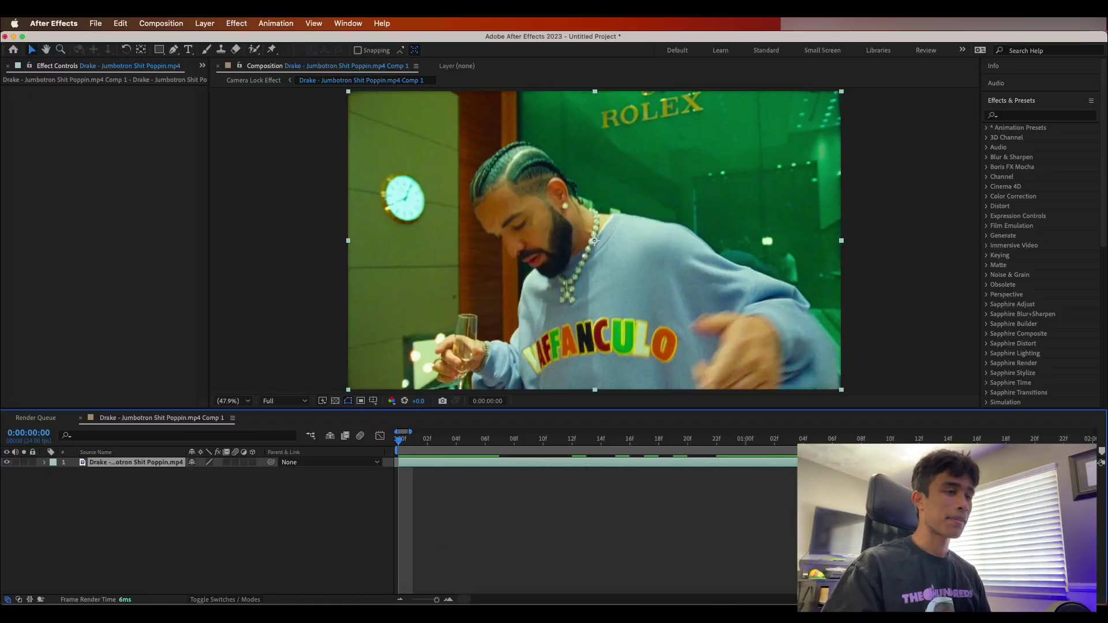
- Scrub through the opening of the clip, return to the first frame, and start a Stabilize Motion track on the video layer
{"action": "left_click_drag", "start_coordinate": [399, 440], "coordinate": [835, 433]}
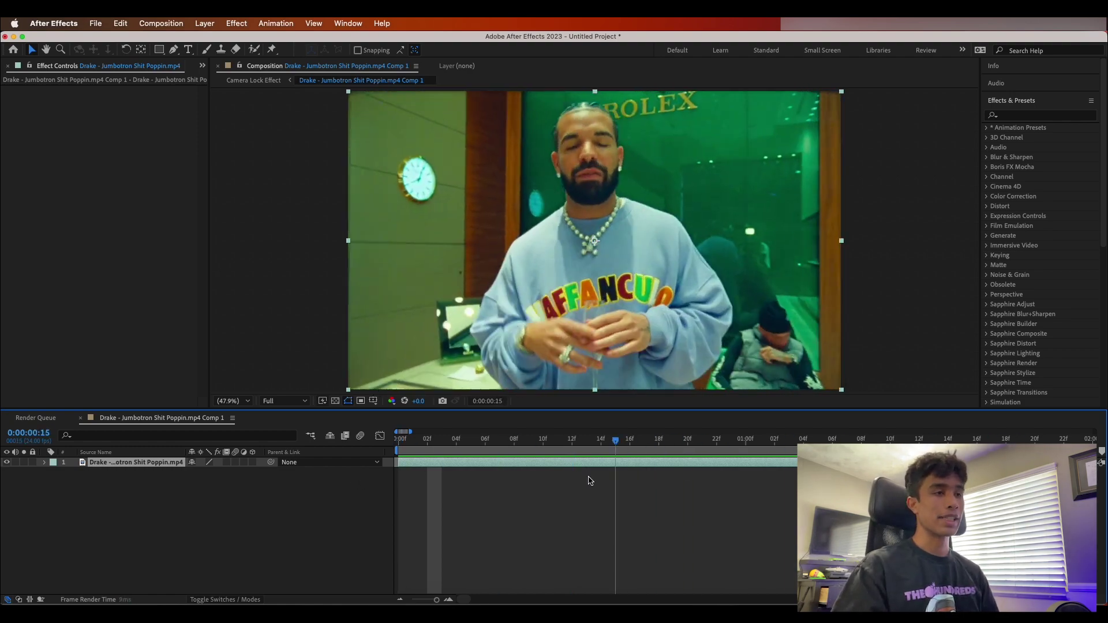
{"action": "left_click", "coordinate": [407, 437]}
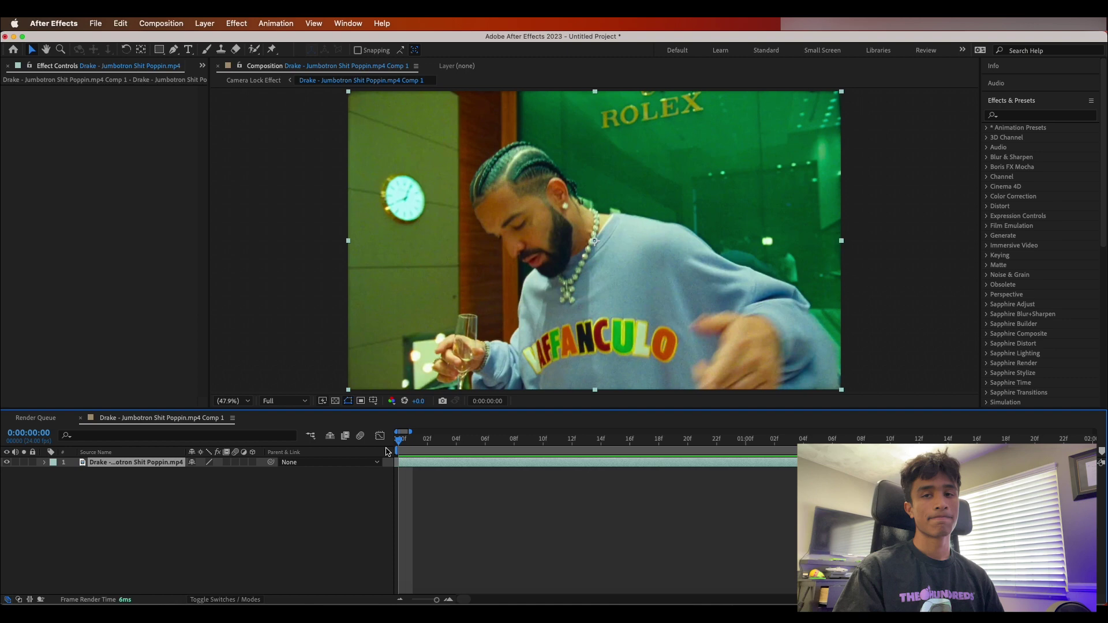
{"action": "left_click_drag", "start_coordinate": [398, 440], "coordinate": [833, 466]}
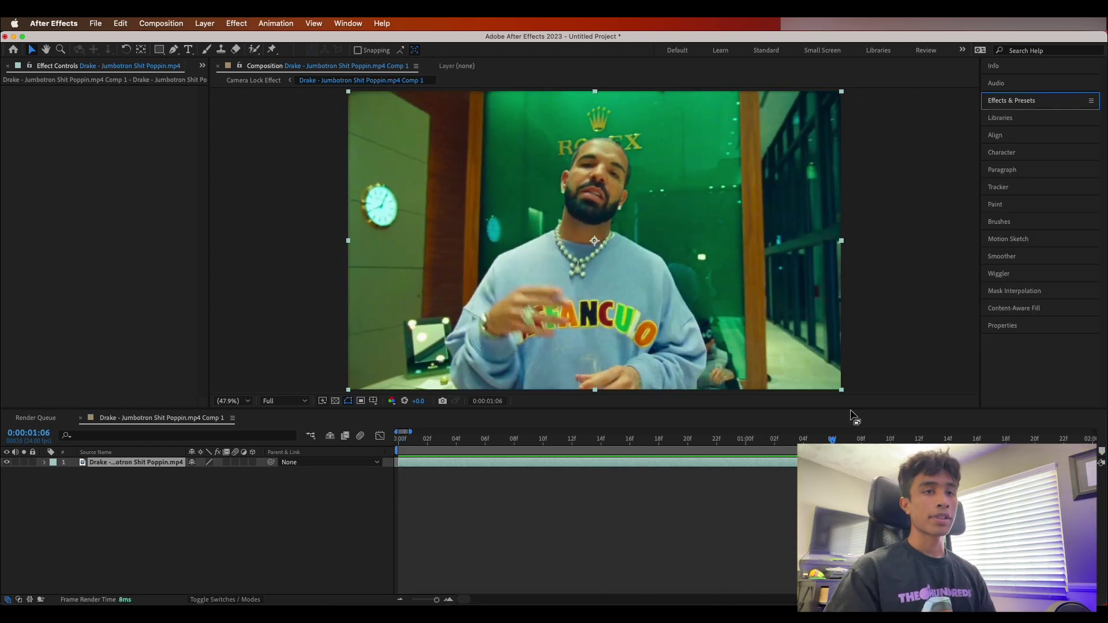
{"action": "left_click_drag", "start_coordinate": [833, 442], "coordinate": [398, 450]}
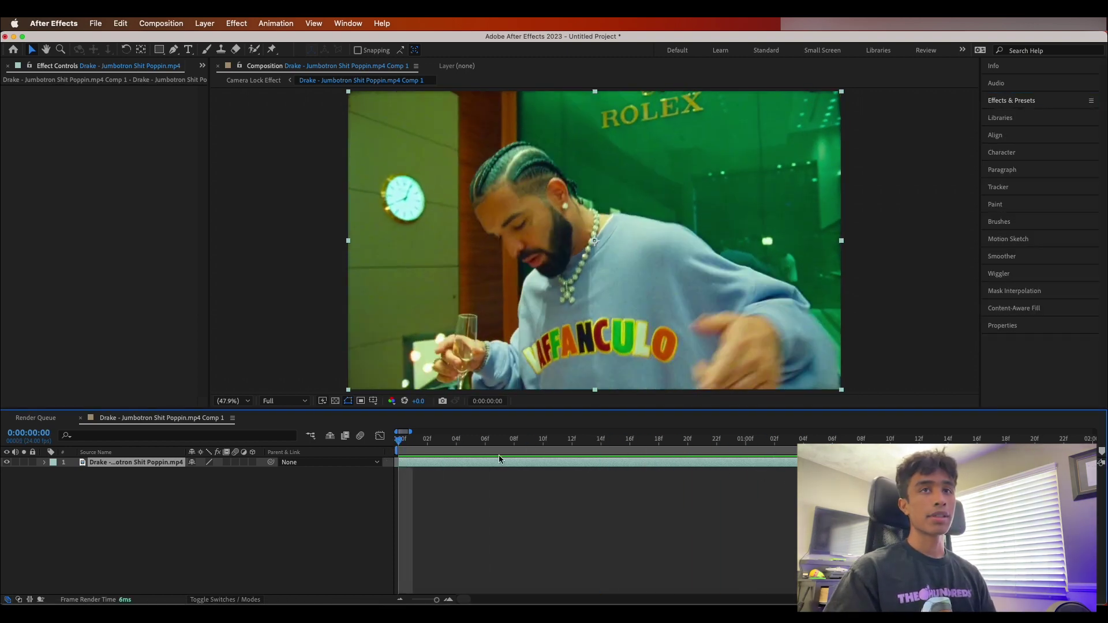
{"action": "left_click", "coordinate": [998, 188]}
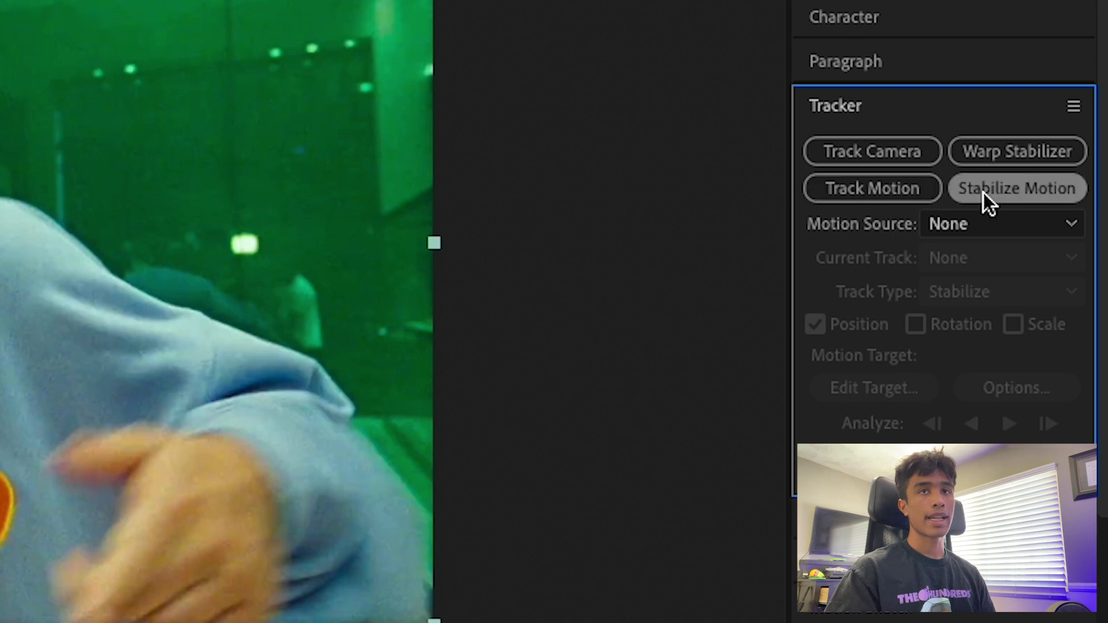
{"action": "left_click", "coordinate": [985, 192]}
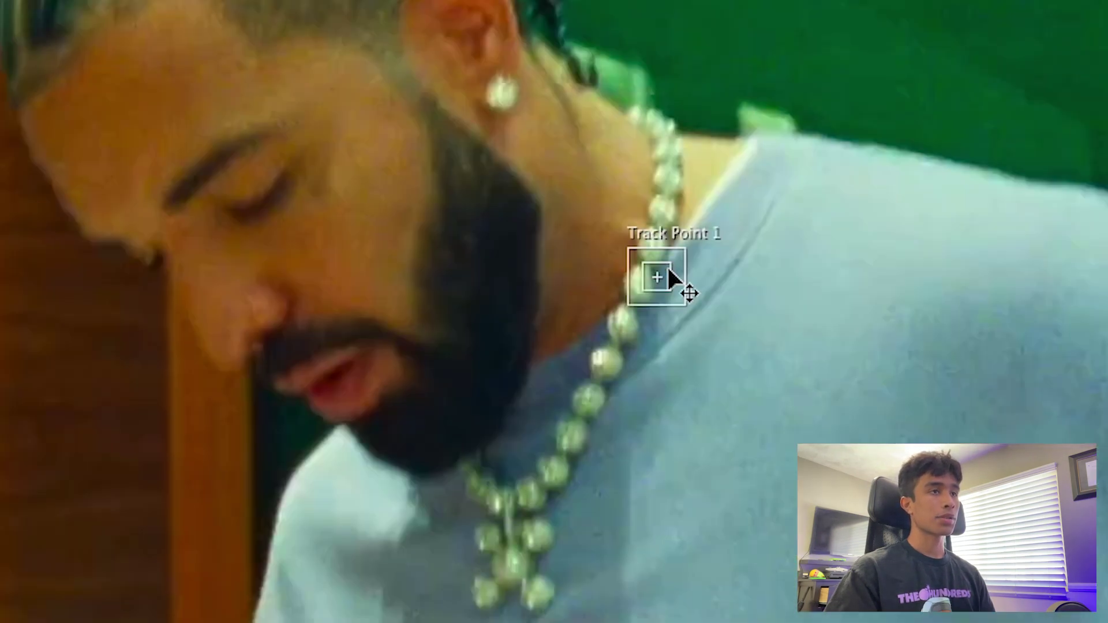
- Place Track Point 1 on the man's closed eye in the first frame of the clip
{"action": "left_click_drag", "start_coordinate": [662, 273], "coordinate": [920, 297]}
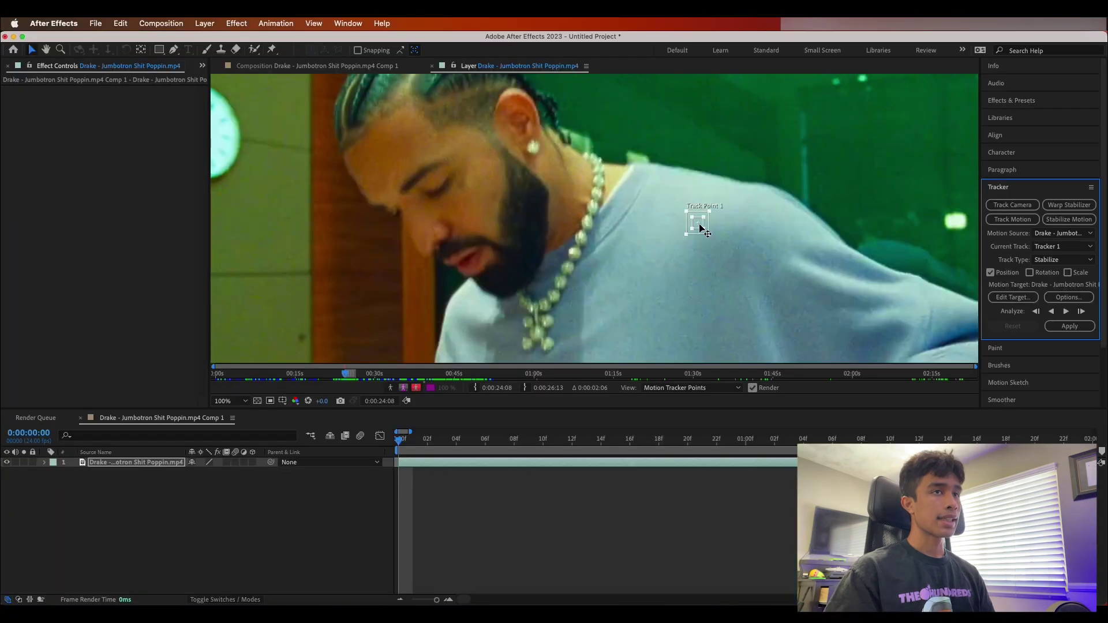
{"action": "key", "text": "period"}
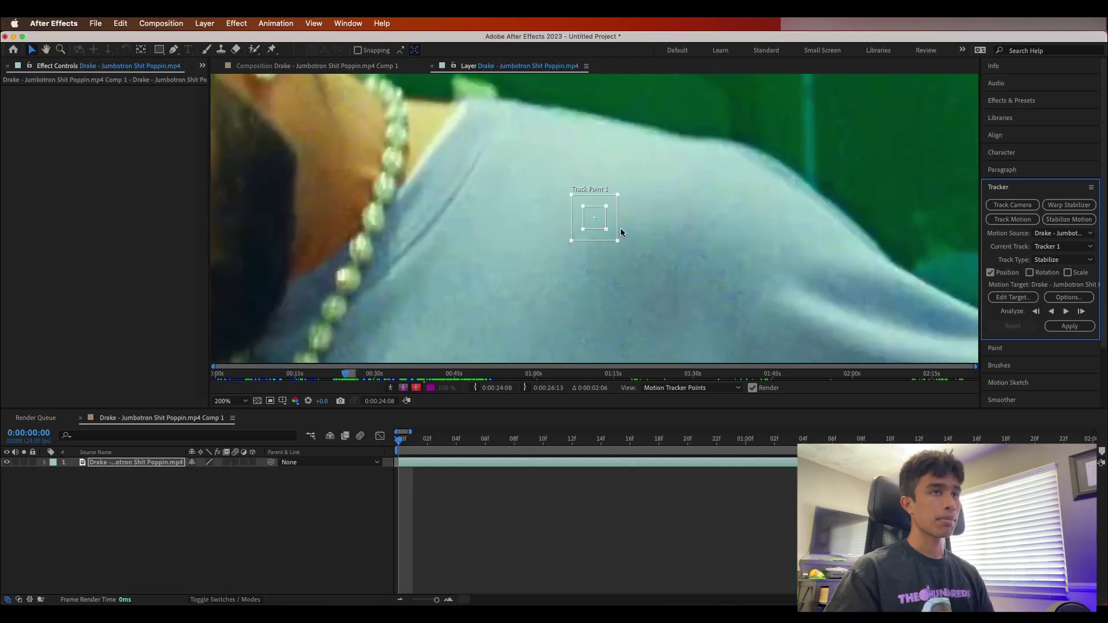
{"action": "left_click_drag", "start_coordinate": [599, 223], "coordinate": [272, 198]}
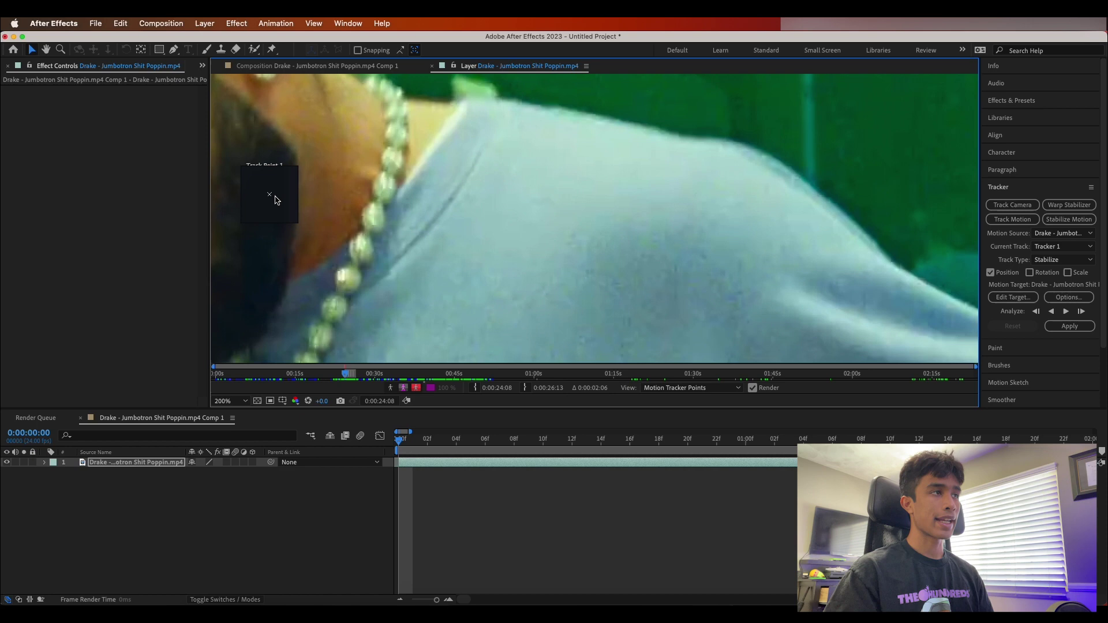
{"action": "key", "text": "comma"}
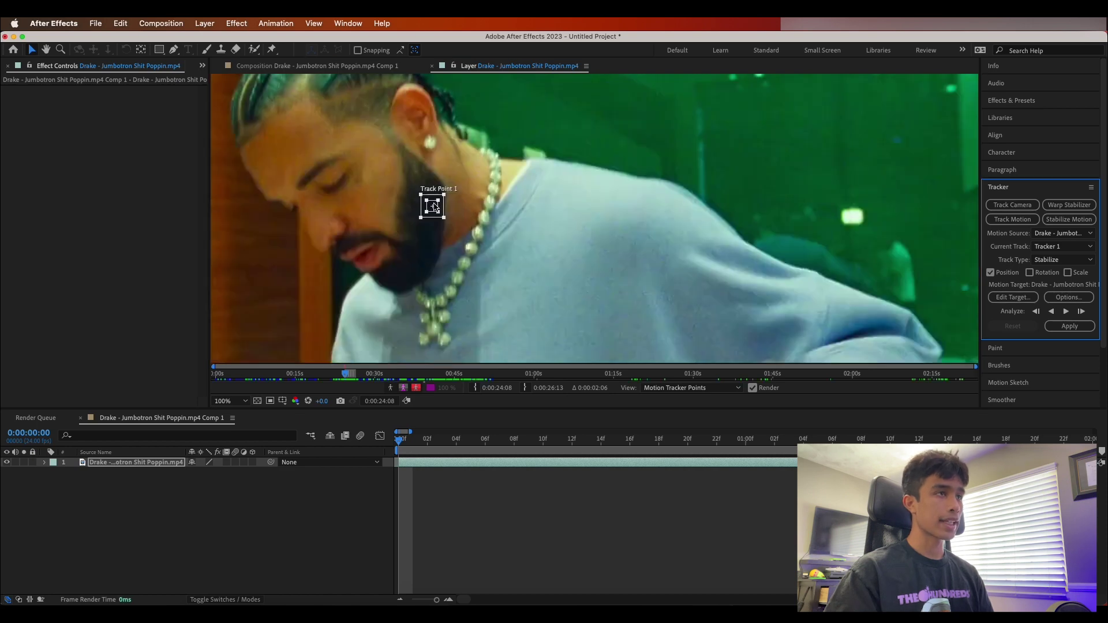
{"action": "left_click_drag", "start_coordinate": [434, 208], "coordinate": [329, 191]}
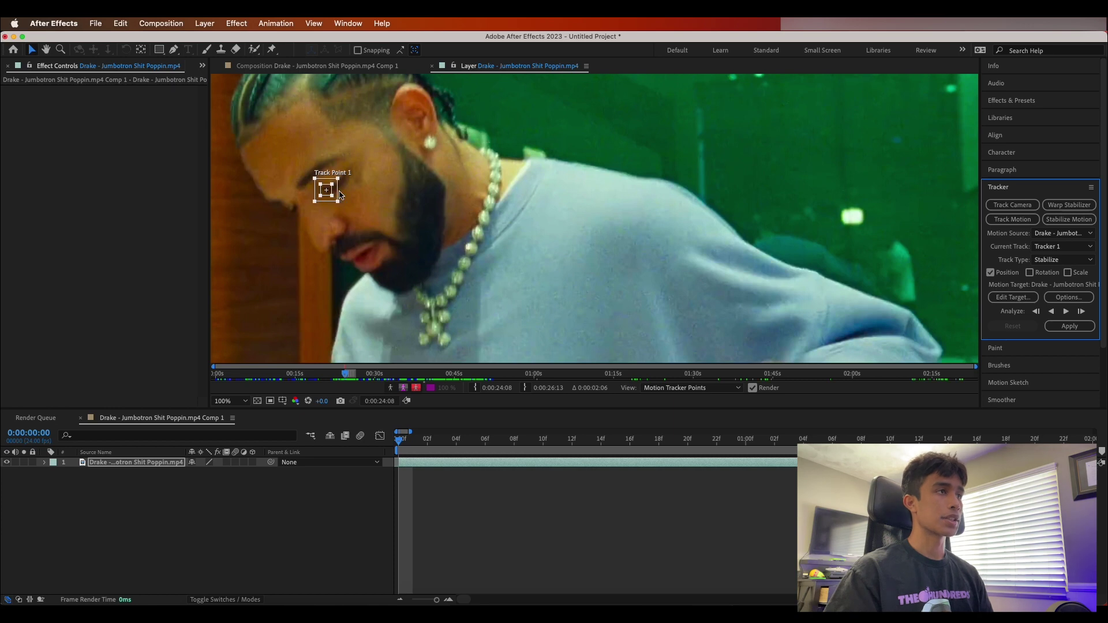
{"action": "key", "text": "period"}
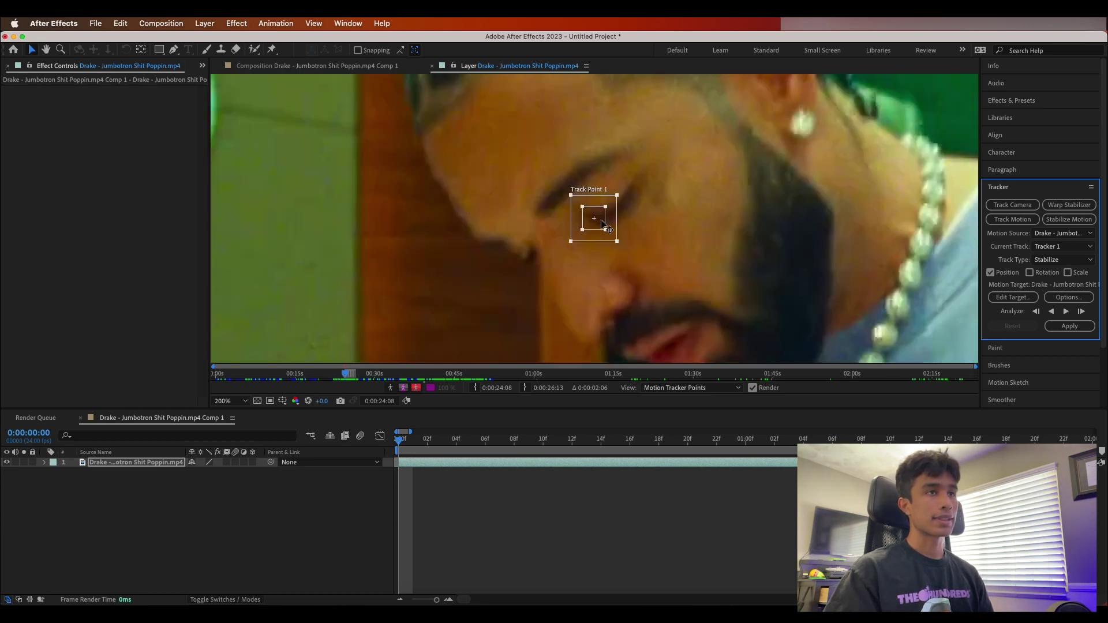
{"action": "left_click_drag", "start_coordinate": [600, 219], "coordinate": [602, 217]}
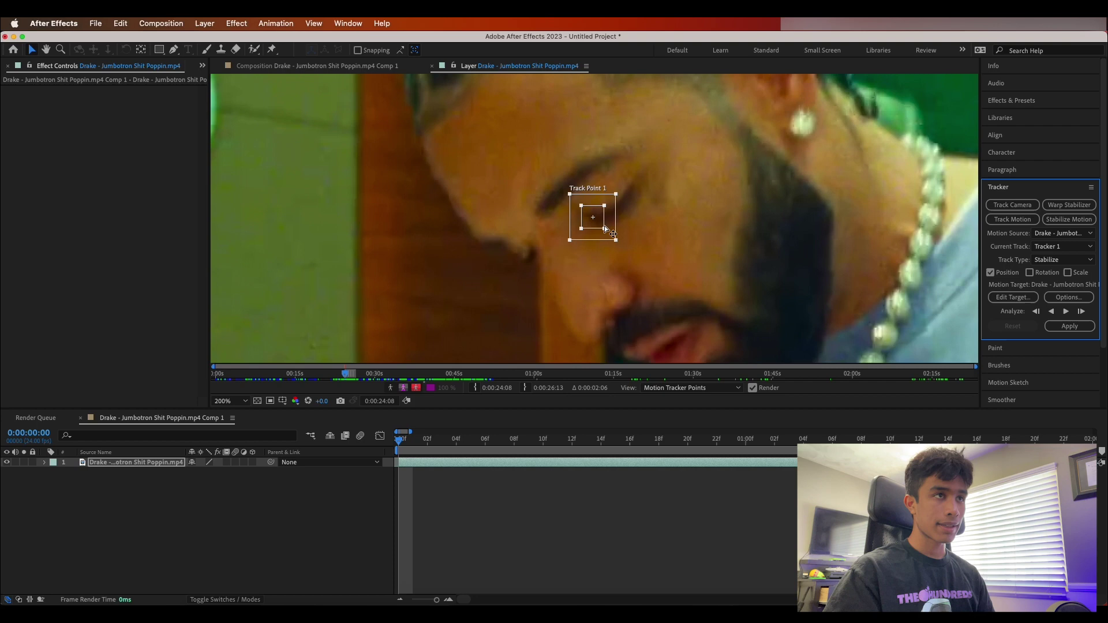
- Enlarge the track point's outer search region to take in the eyebrow and fit the inner feature region around the eye
{"action": "left_click_drag", "start_coordinate": [617, 240], "coordinate": [667, 275]}
{"action": "left_click_drag", "start_coordinate": [605, 228], "coordinate": [614, 239]}
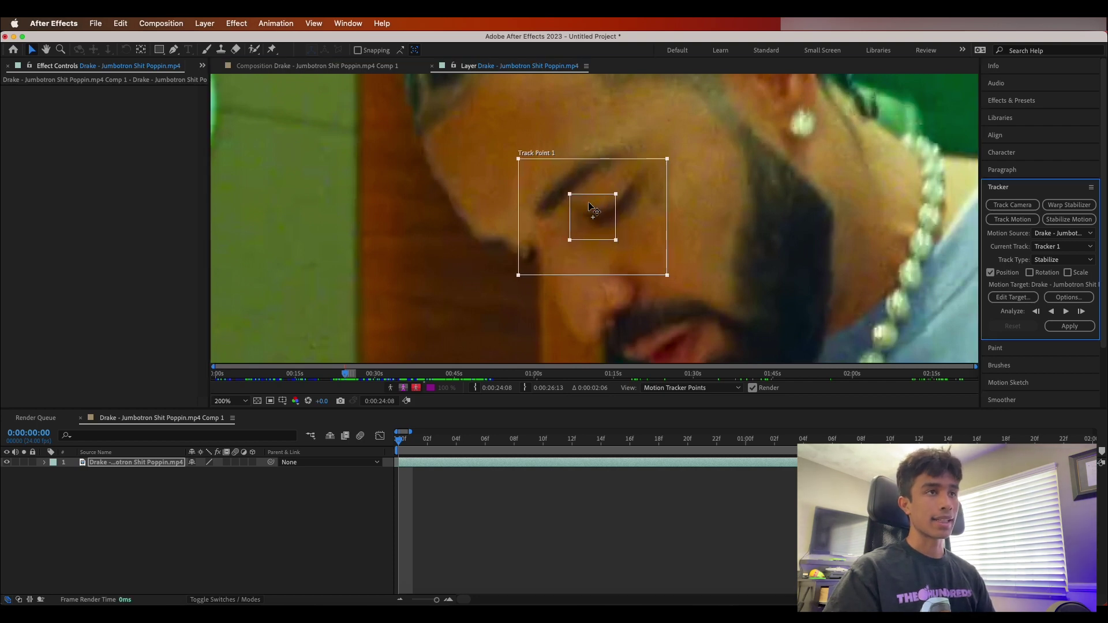
{"action": "mouse_move", "coordinate": [519, 159]}
{"action": "left_mouse_down"}
{"action": "mouse_move", "coordinate": [506, 132]}
{"action": "mouse_move", "coordinate": [507, 151]}
{"action": "left_mouse_up"}
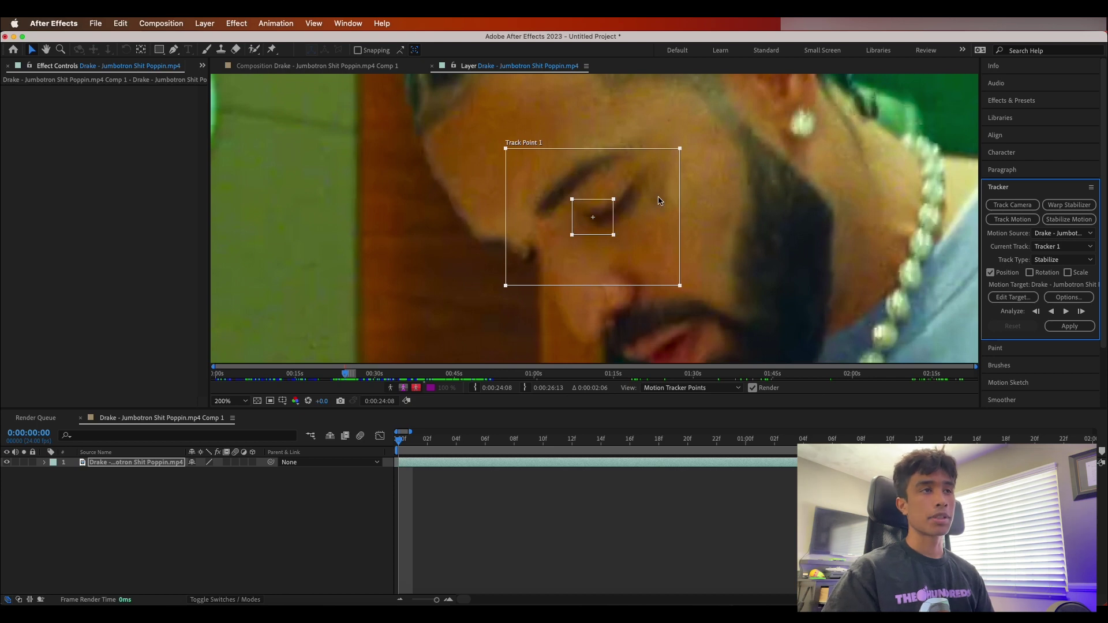
{"action": "left_click", "coordinate": [580, 241]}
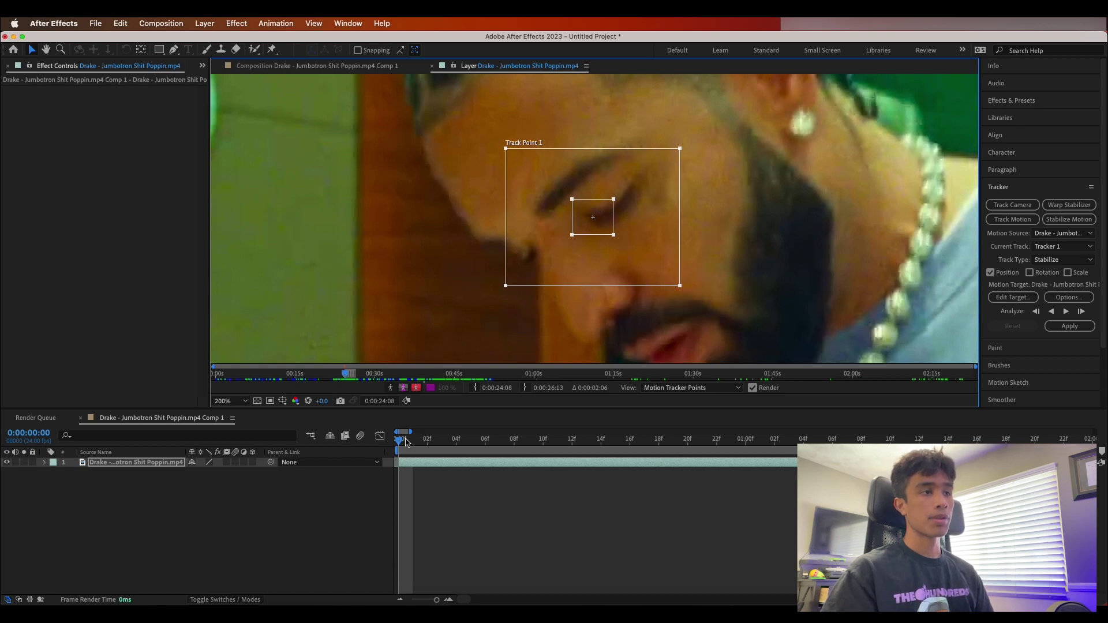
{"action": "left_click_drag", "start_coordinate": [406, 442], "coordinate": [427, 442]}
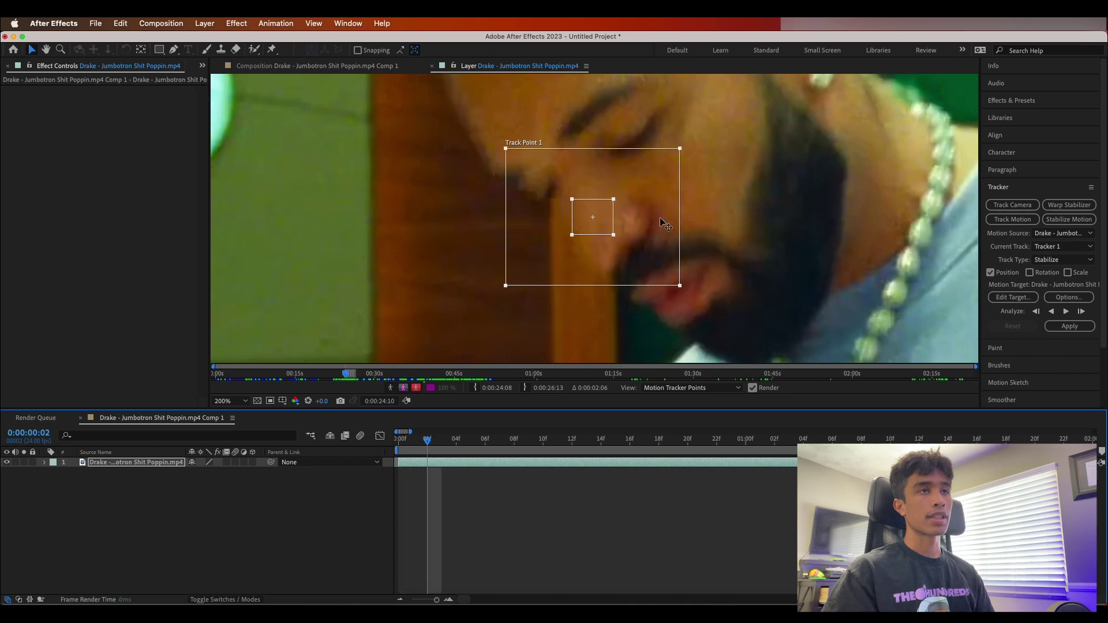
{"action": "left_click_drag", "start_coordinate": [679, 148], "coordinate": [675, 84]}
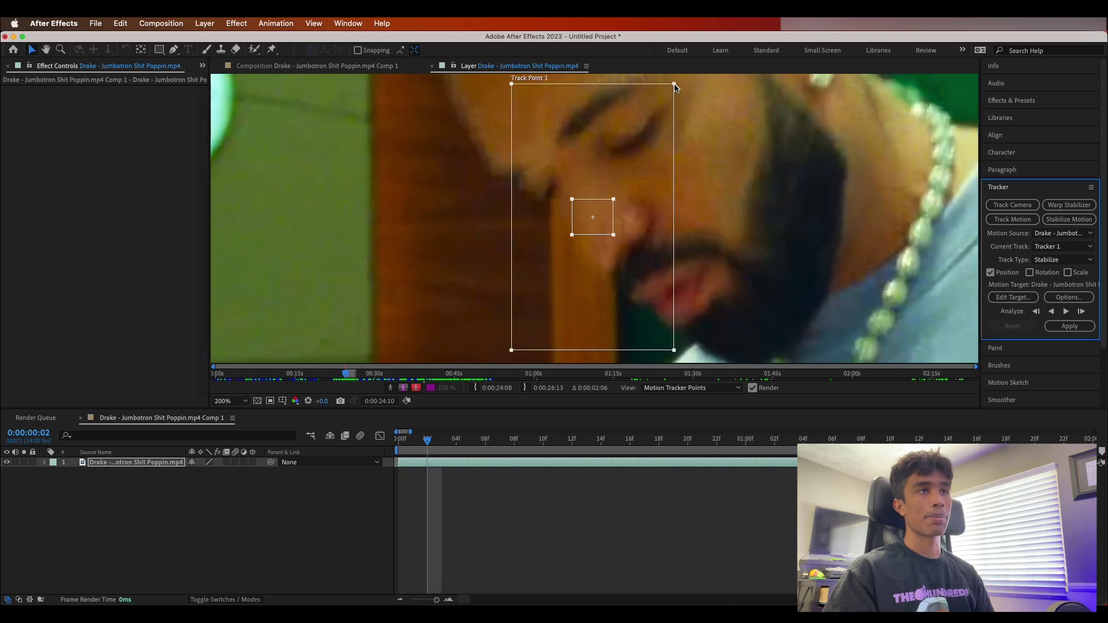
{"action": "key", "text": "super+z"}
{"action": "left_click", "coordinate": [413, 442]}
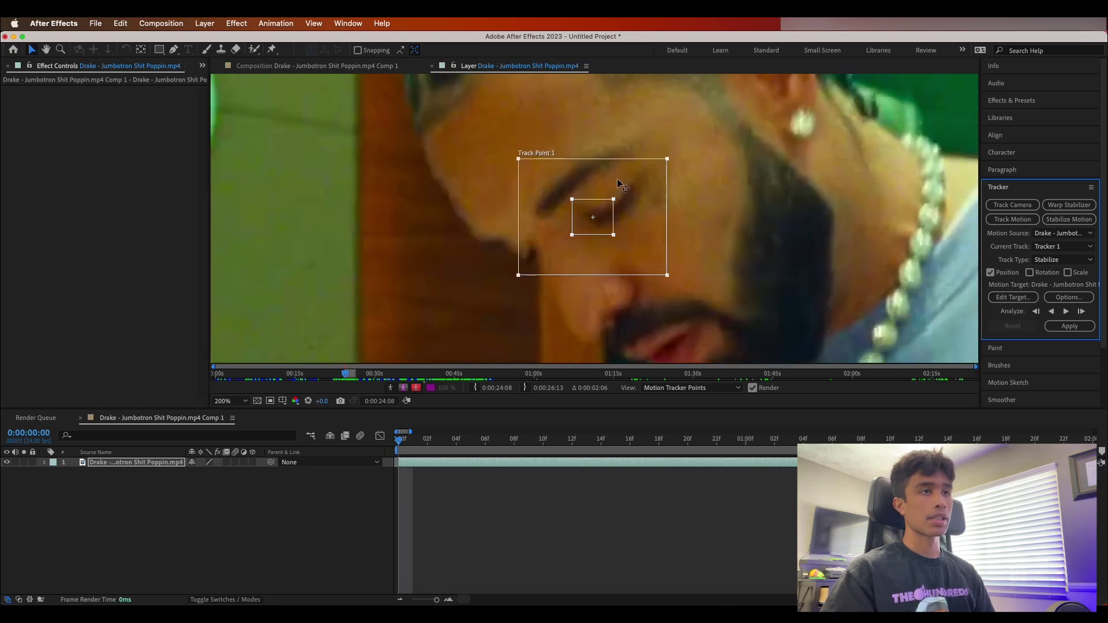
- Adjust the feature region around the eye in the first frame and analyze the track forward through the clip
{"action": "left_click_drag", "start_coordinate": [607, 222], "coordinate": [614, 238]}
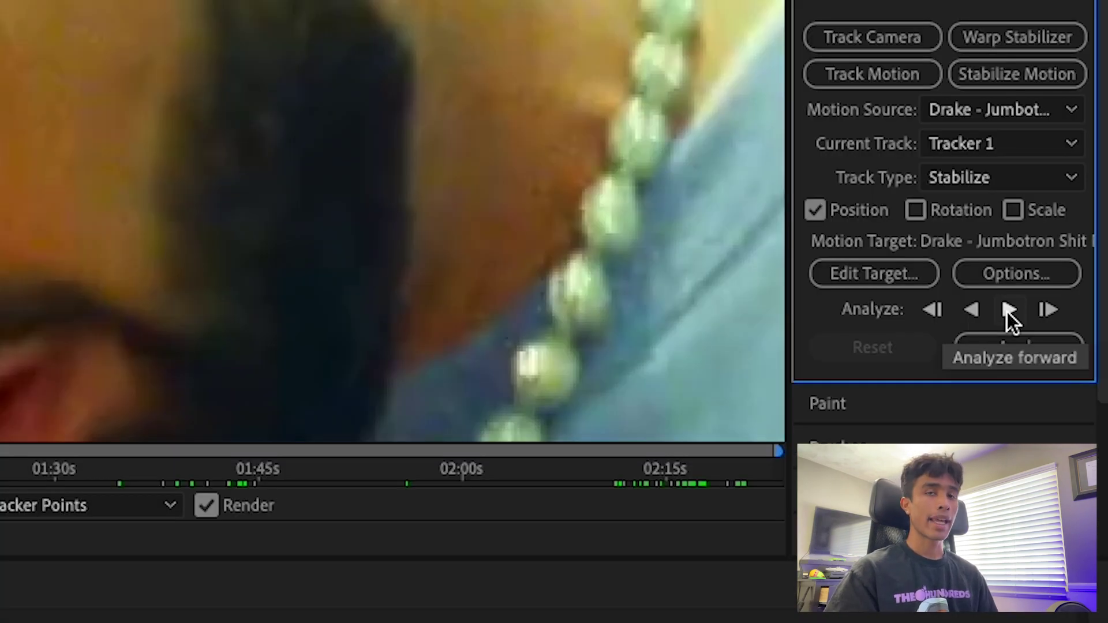
{"action": "left_click", "coordinate": [1067, 312]}
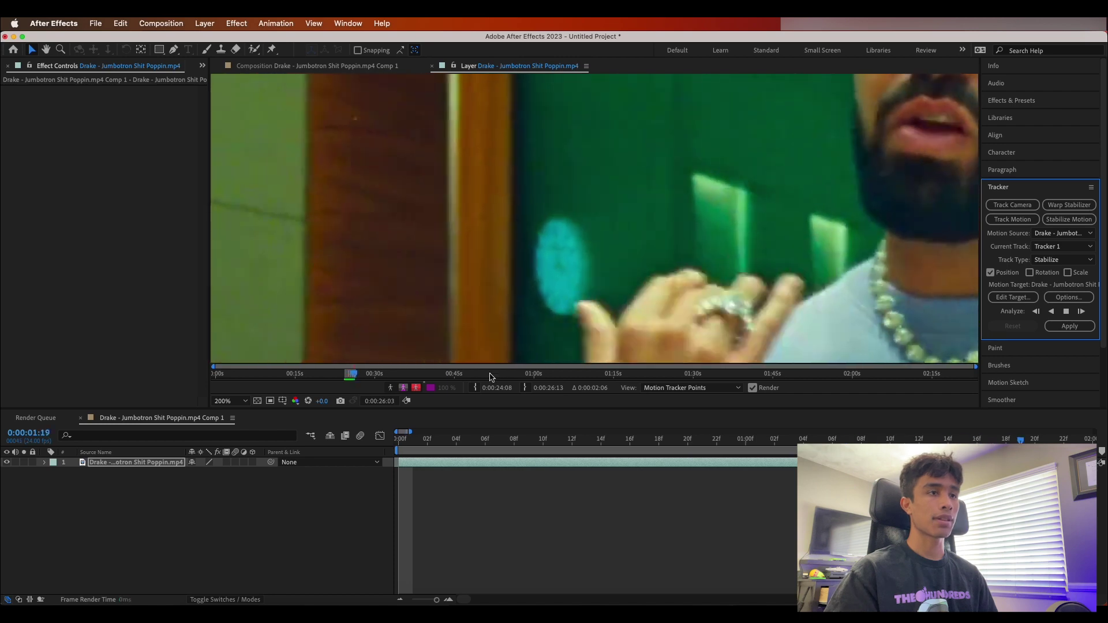
{"action": "left_click", "coordinate": [229, 402]}
{"action": "left_click", "coordinate": [249, 199]}
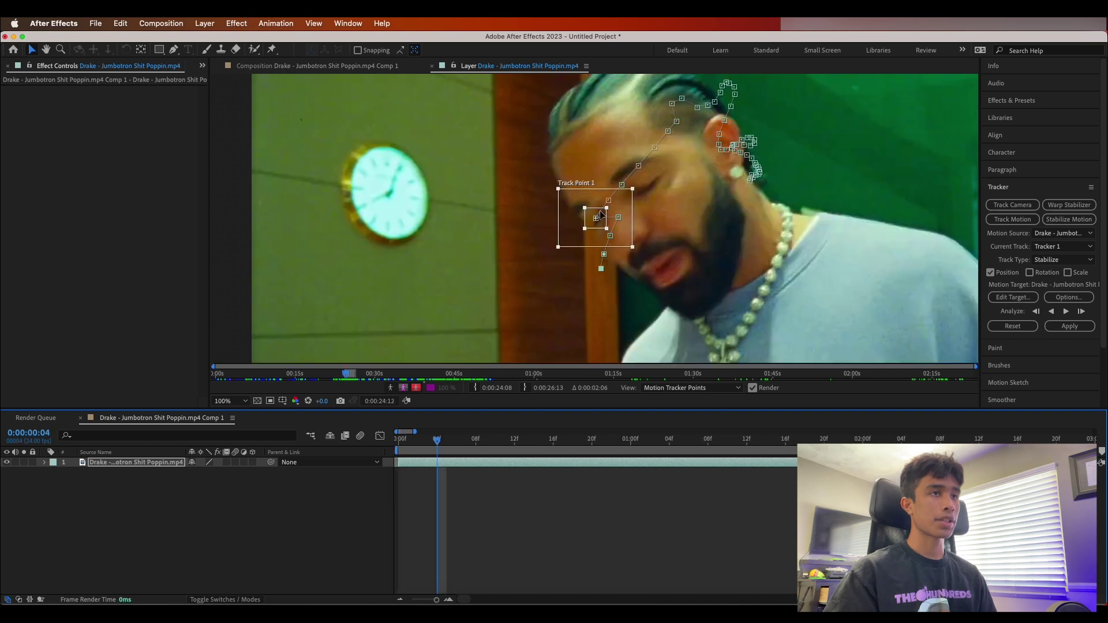
- Compare the tracked points with the eye in the first few frames and undo the motion analysis
{"action": "scroll", "coordinate": [601, 215], "scroll_direction": "up", "scroll_amount": 2}
{"action": "mouse_move", "coordinate": [440, 445]}
{"action": "left_mouse_down"}
{"action": "mouse_move", "coordinate": [420, 441]}
{"action": "mouse_move", "coordinate": [491, 418]}
{"action": "mouse_move", "coordinate": [456, 443]}
{"action": "mouse_move", "coordinate": [401, 443]}
{"action": "mouse_move", "coordinate": [425, 437]}
{"action": "left_mouse_up"}
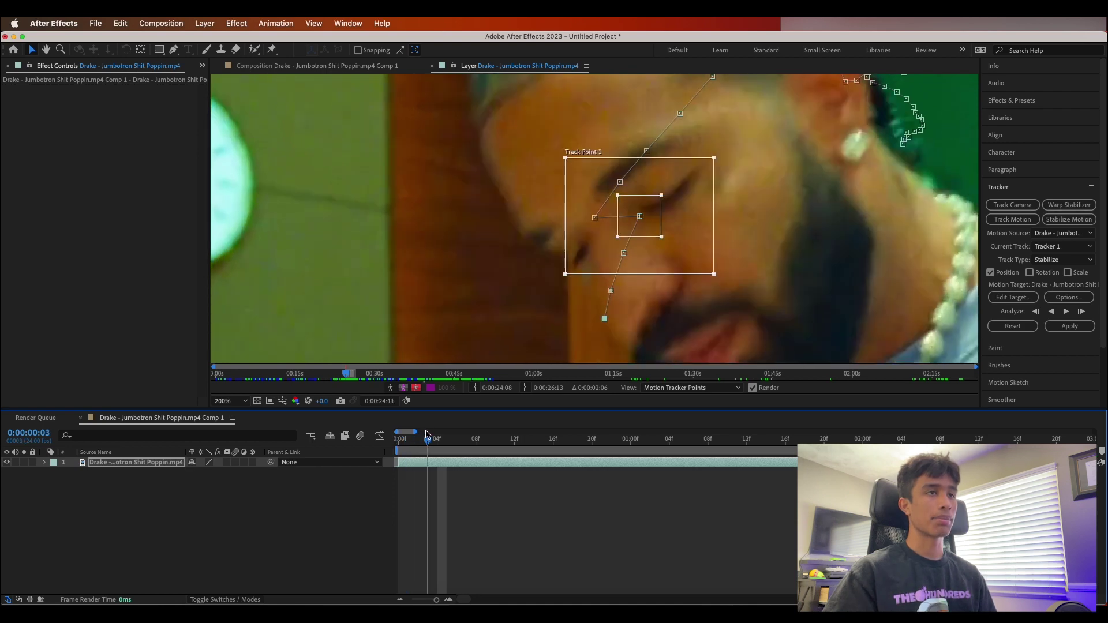
{"action": "left_click_drag", "start_coordinate": [433, 433], "coordinate": [437, 437]}
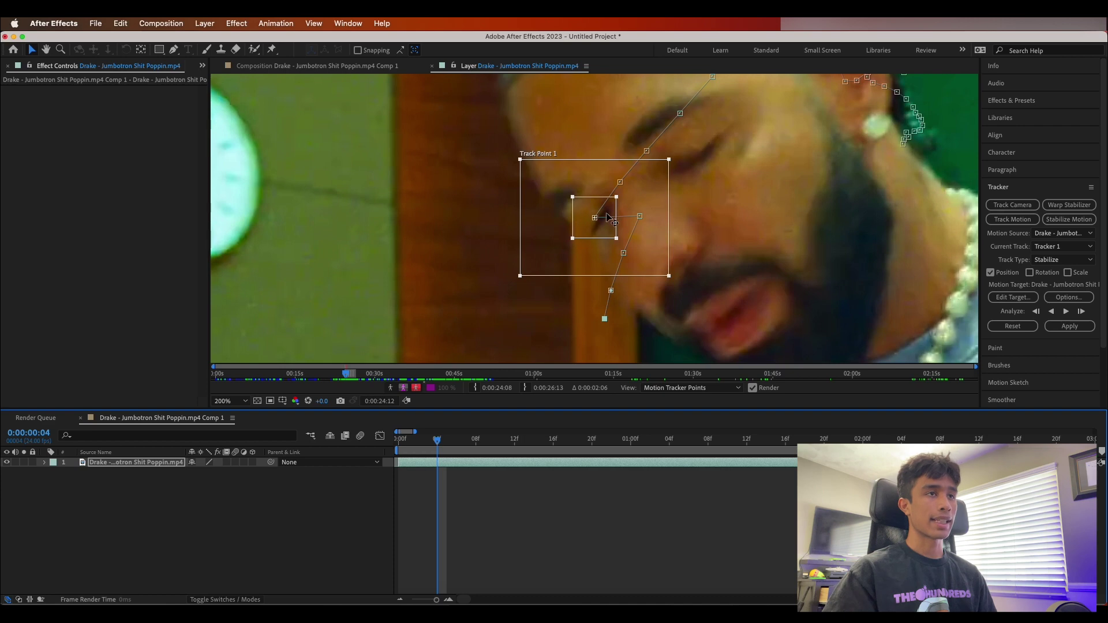
{"action": "left_click_drag", "start_coordinate": [446, 443], "coordinate": [399, 443]}
{"action": "scroll", "coordinate": [765, 230], "scroll_direction": "down", "scroll_amount": 1}
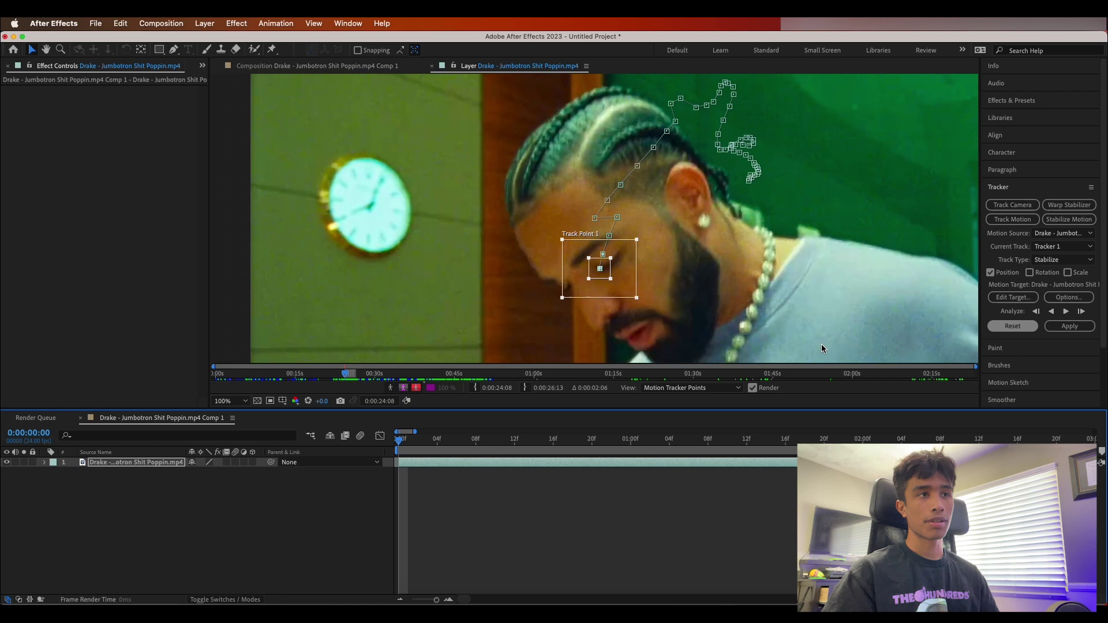
{"action": "key", "text": "super+z"}
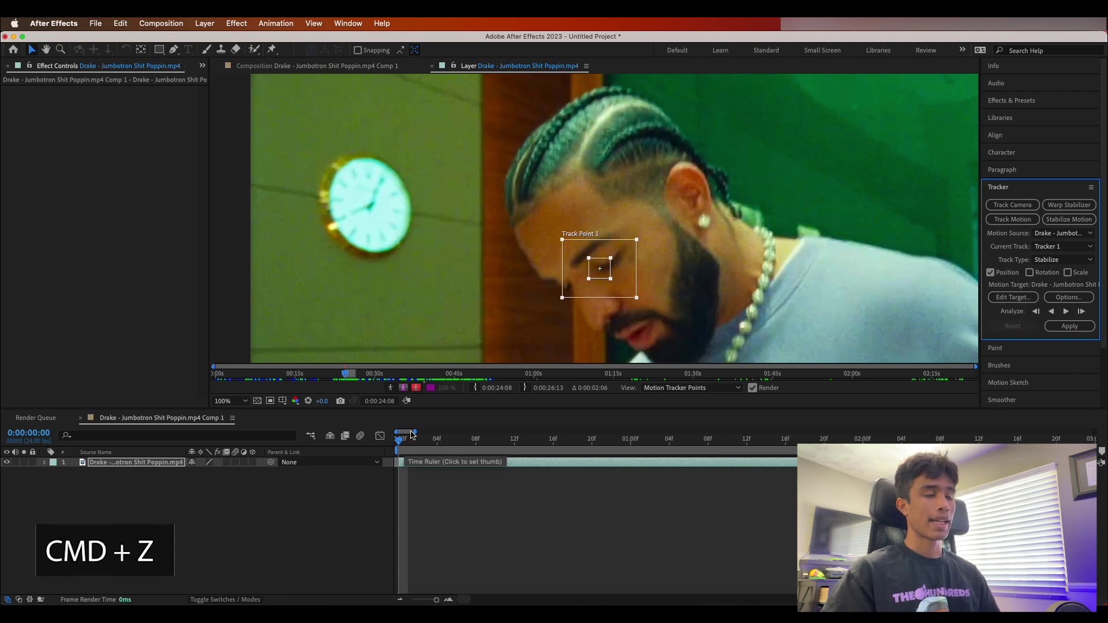
- Enlarge the feature region slightly around the eye and shrink the search region so it fits more closely around it
{"action": "scroll", "coordinate": [594, 274], "scroll_direction": "up", "scroll_amount": 1}
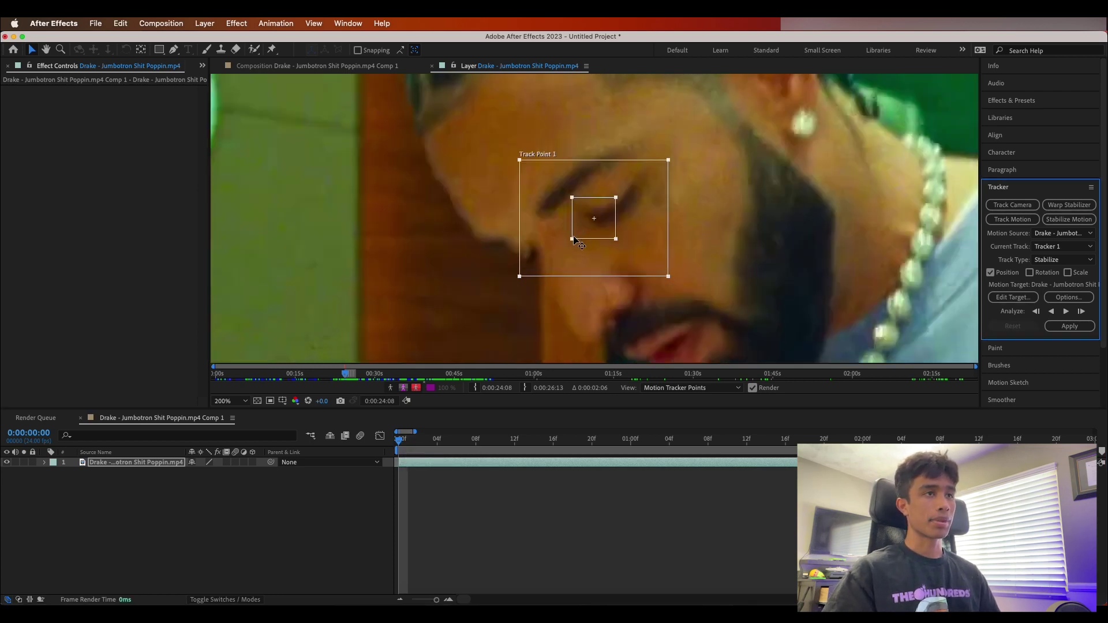
{"action": "left_click_drag", "start_coordinate": [573, 238], "coordinate": [576, 240]}
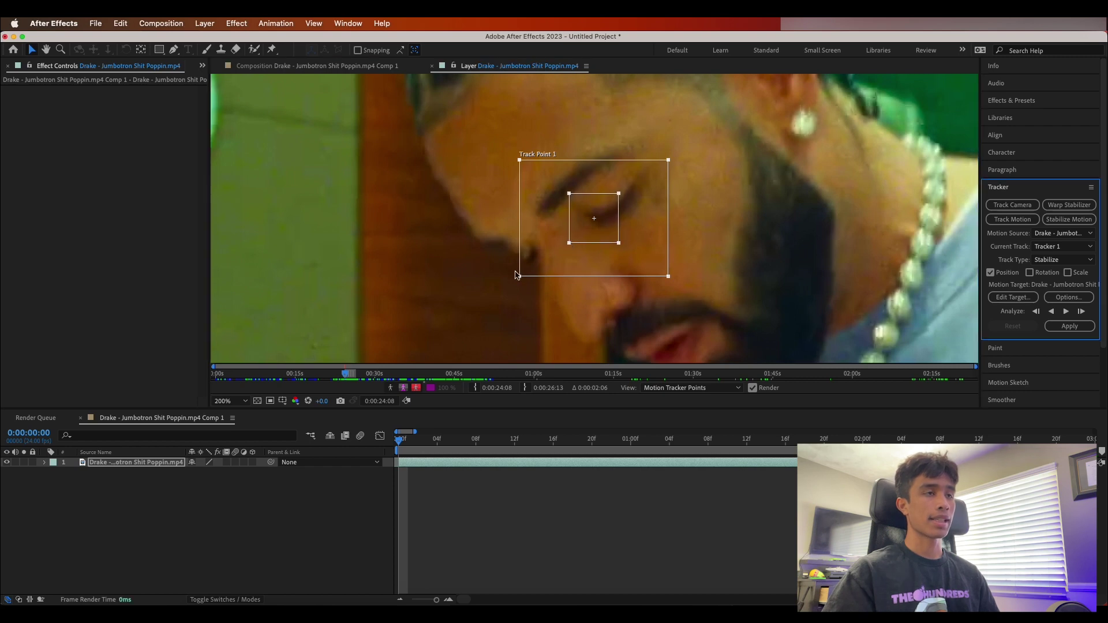
{"action": "left_click_drag", "start_coordinate": [520, 277], "coordinate": [531, 274]}
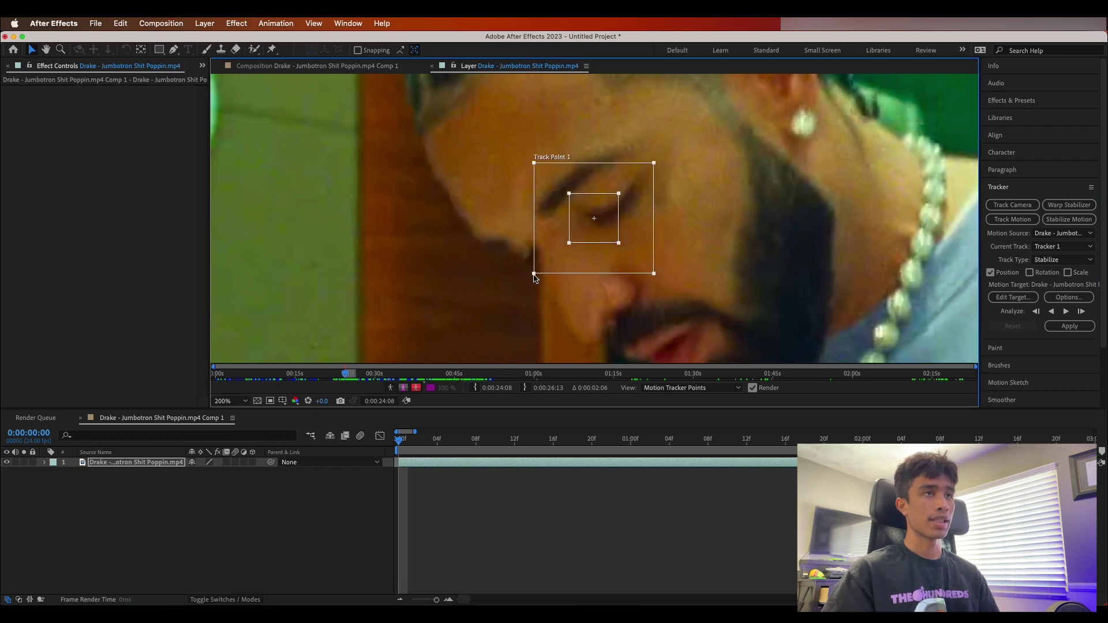
{"action": "left_click_drag", "start_coordinate": [535, 278], "coordinate": [535, 273]}
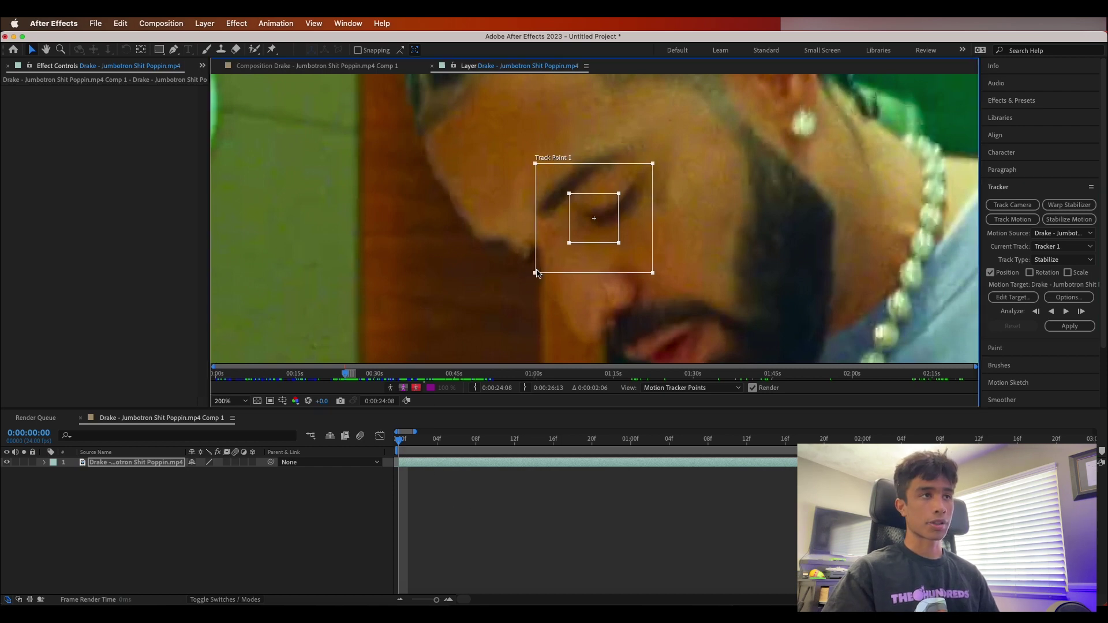
{"action": "scroll", "coordinate": [601, 217], "scroll_direction": "down", "scroll_amount": 4}
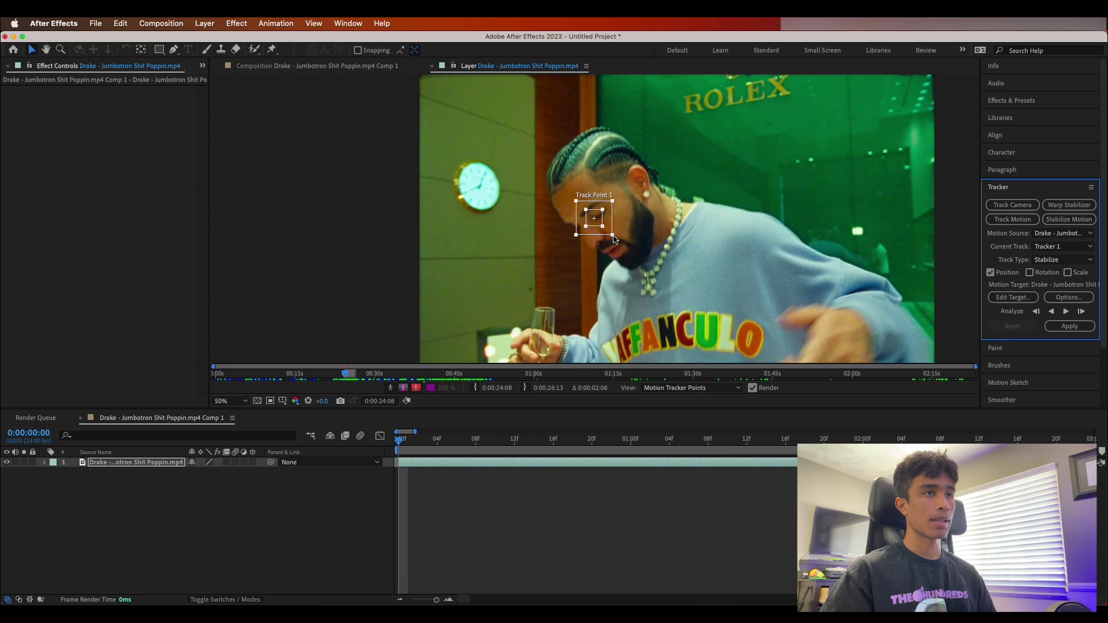
{"action": "left_click_drag", "start_coordinate": [615, 239], "coordinate": [616, 241]}
- Analyze the eye track forward through the clip and scrub back to the first frame to check it
{"action": "left_click", "coordinate": [1067, 312]}
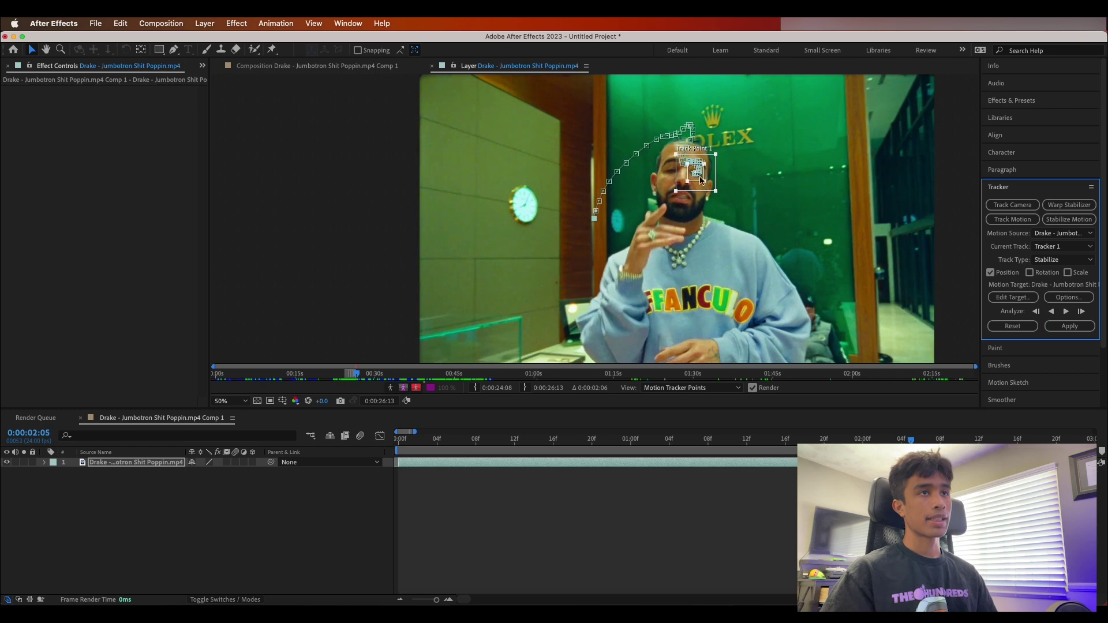
{"action": "left_click", "coordinate": [737, 439]}
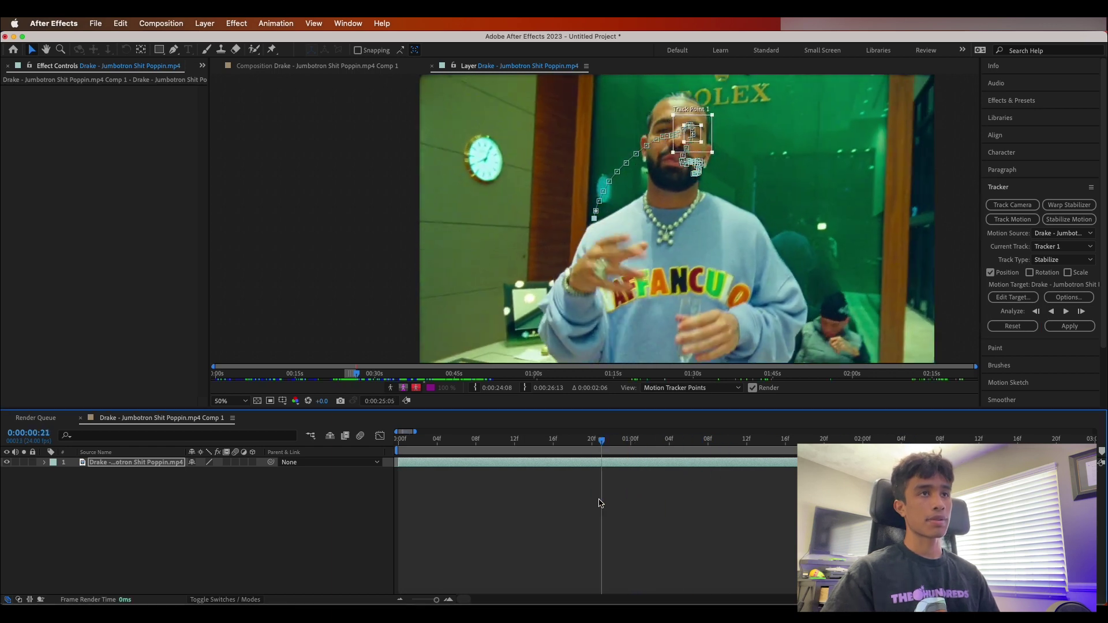
{"action": "left_click_drag", "start_coordinate": [599, 502], "coordinate": [397, 519]}
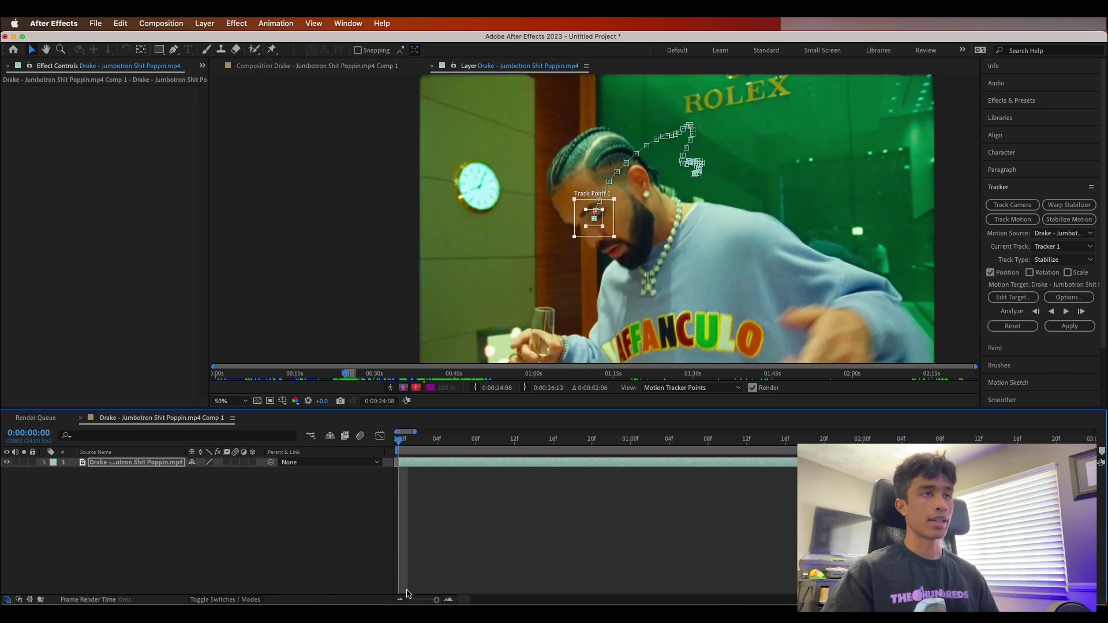
- Check the track against the eye two frames in and nudge the tracked point over the temple near the hairline
{"action": "key", "text": "Page_Down"}
{"action": "key", "text": "Page_Down"}
{"action": "scroll", "coordinate": [608, 199], "scroll_direction": "up", "scroll_amount": 4}
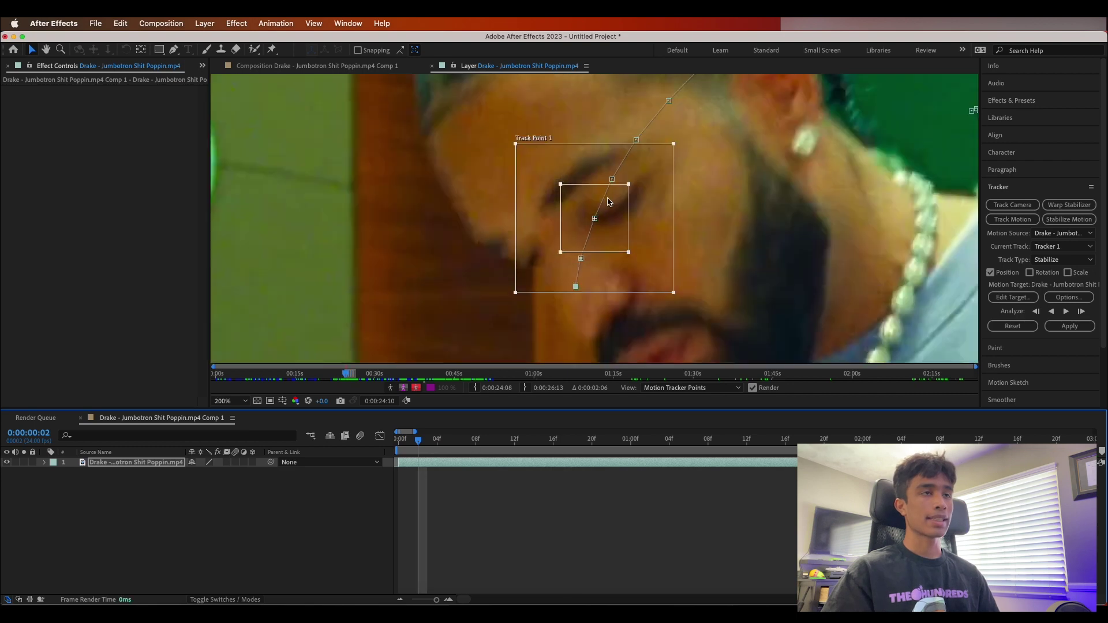
{"action": "scroll", "coordinate": [668, 227], "scroll_direction": "down", "scroll_amount": 2}
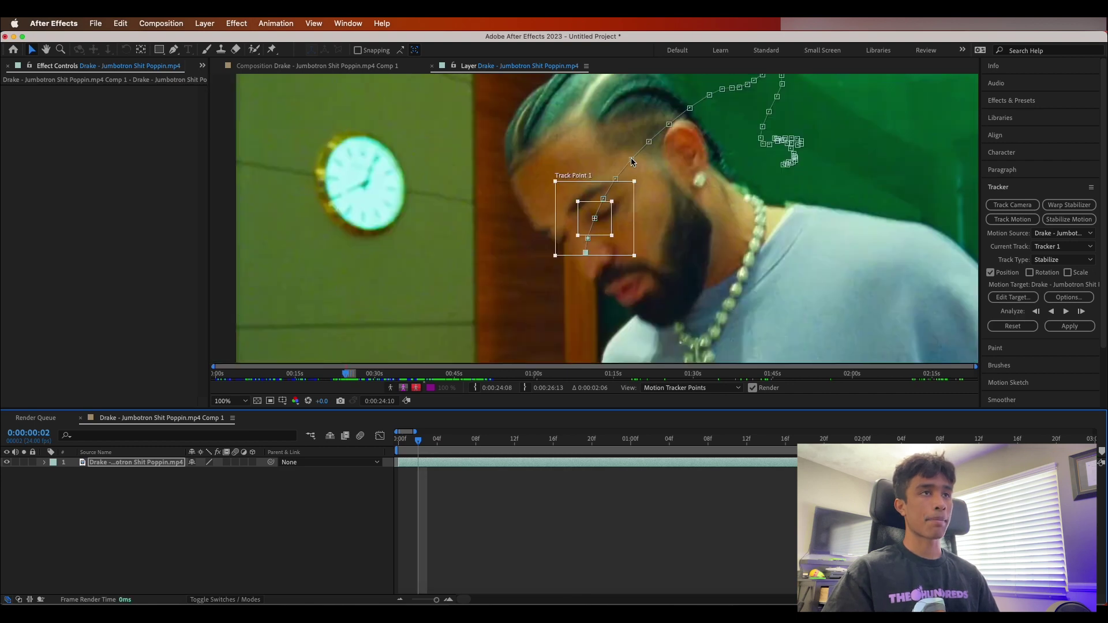
{"action": "left_click_drag", "start_coordinate": [632, 160], "coordinate": [621, 140]}
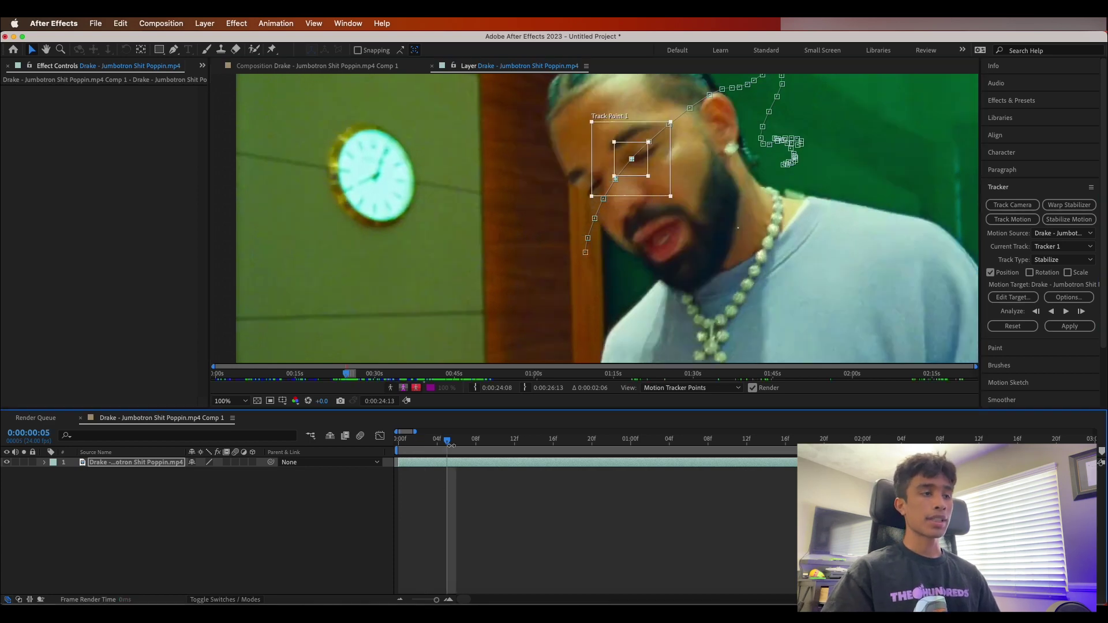
- From the first frame, apply the stabilization to the footage in both the X and Y dimensions
{"action": "left_click_drag", "start_coordinate": [448, 443], "coordinate": [409, 462]}
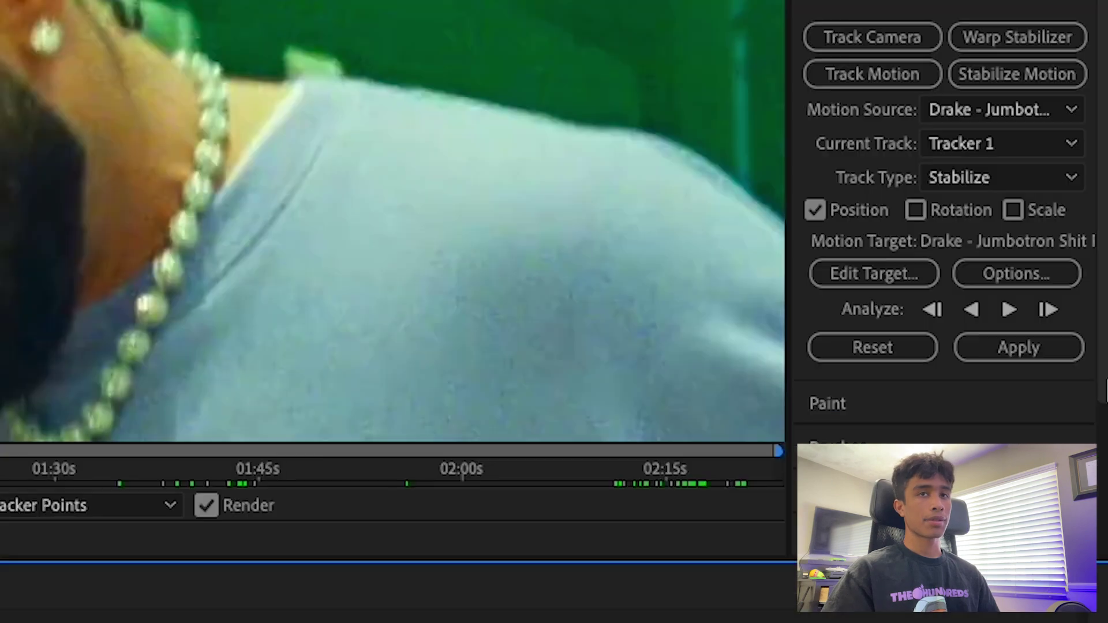
{"action": "left_click", "coordinate": [1053, 341]}
{"action": "left_click", "coordinate": [625, 242]}
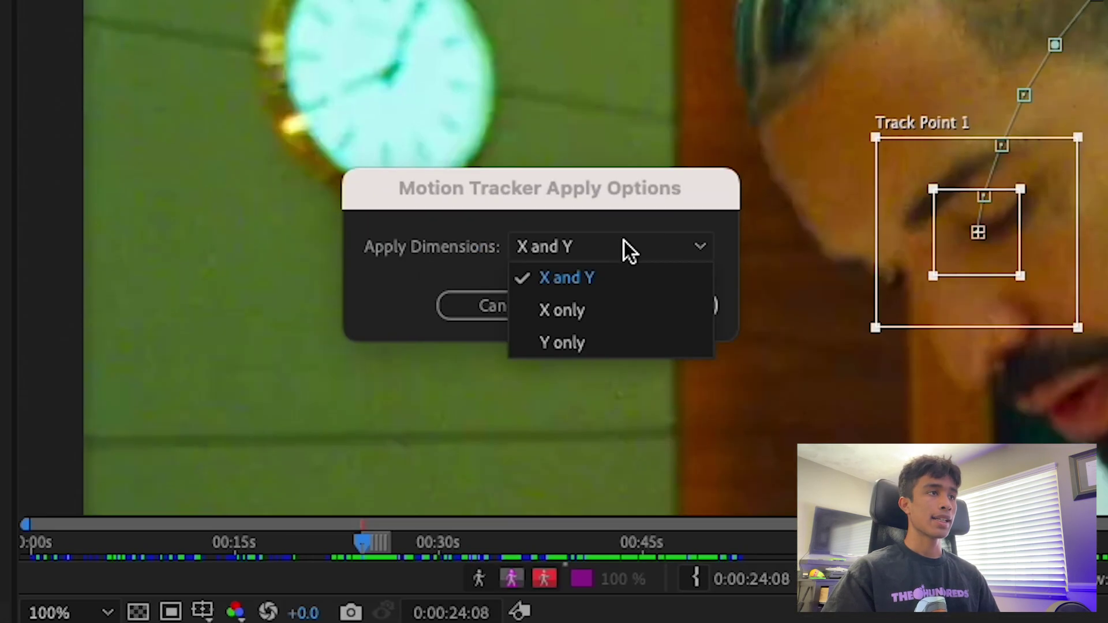
{"action": "left_click", "coordinate": [612, 279]}
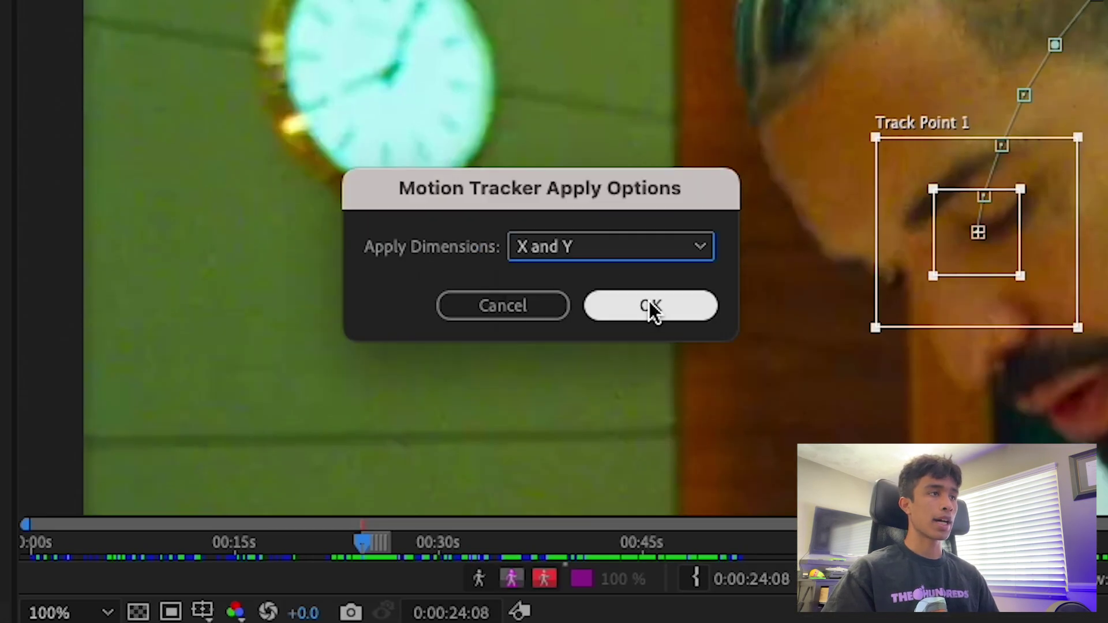
{"action": "left_click", "coordinate": [674, 302]}
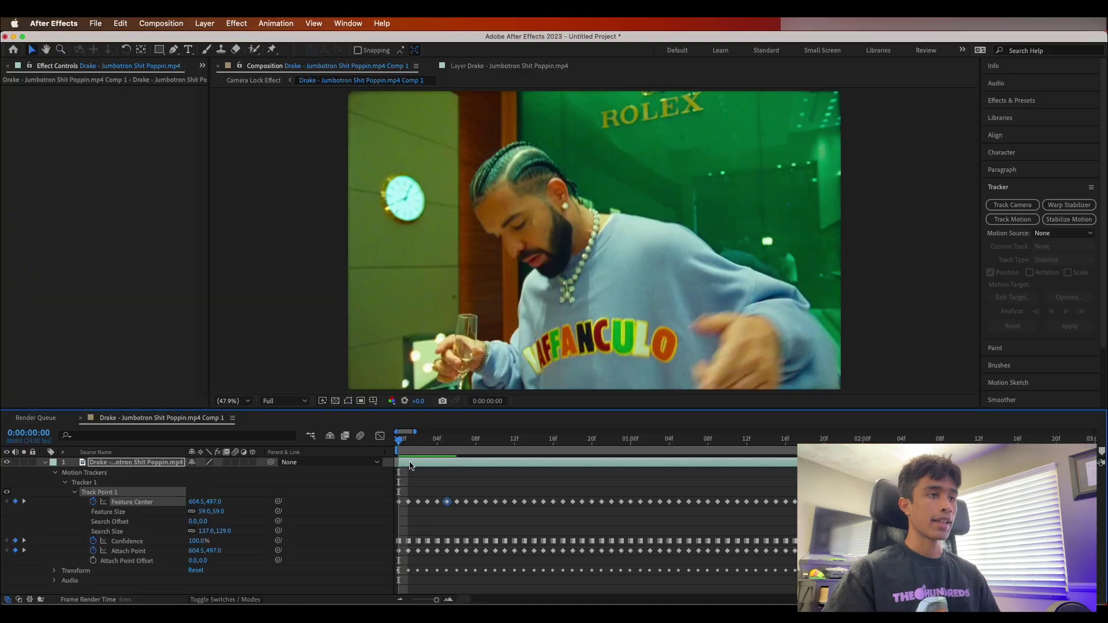
- Scrub through the stabilized footage and play it from the start to check the face lock and exposed edges
{"action": "left_click_drag", "start_coordinate": [407, 446], "coordinate": [573, 448]}
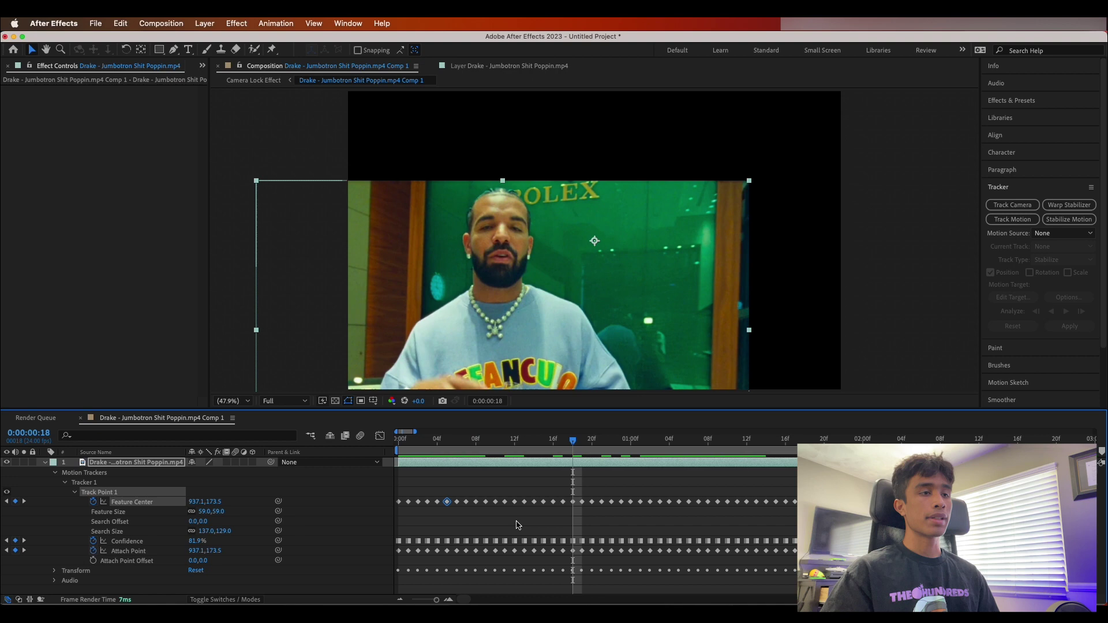
{"action": "key", "text": "Home"}
{"action": "key", "text": "space"}
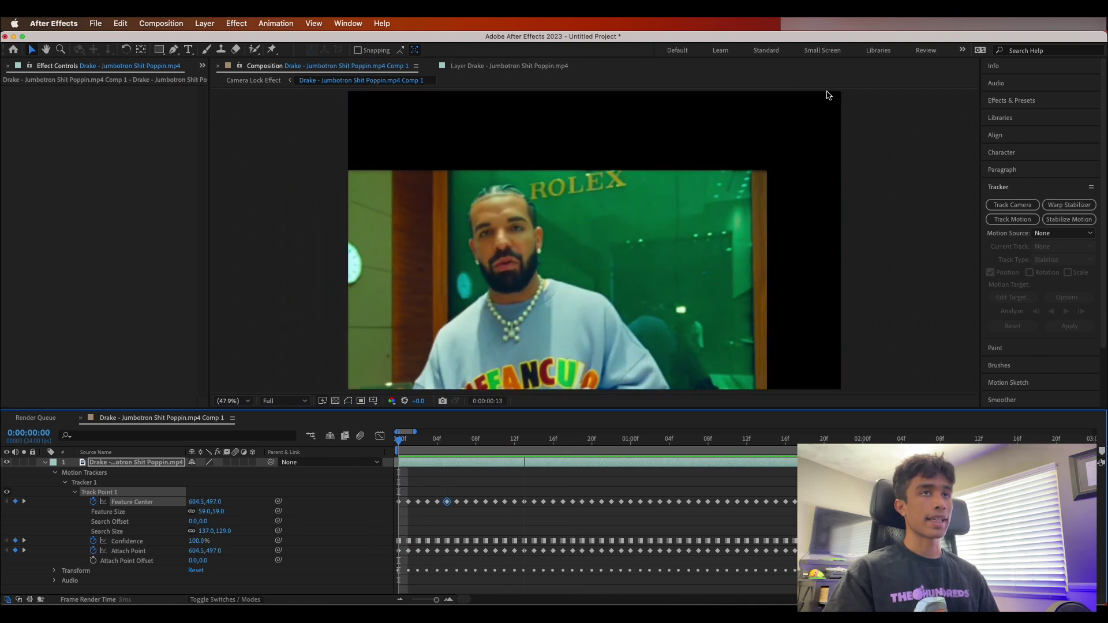
- Scale up the stabilized footage and reposition it to fill the frame with the face near the centre
{"action": "left_click_drag", "start_coordinate": [753, 180], "coordinate": [845, 143]}
{"action": "left_click_drag", "start_coordinate": [728, 236], "coordinate": [774, 179]}
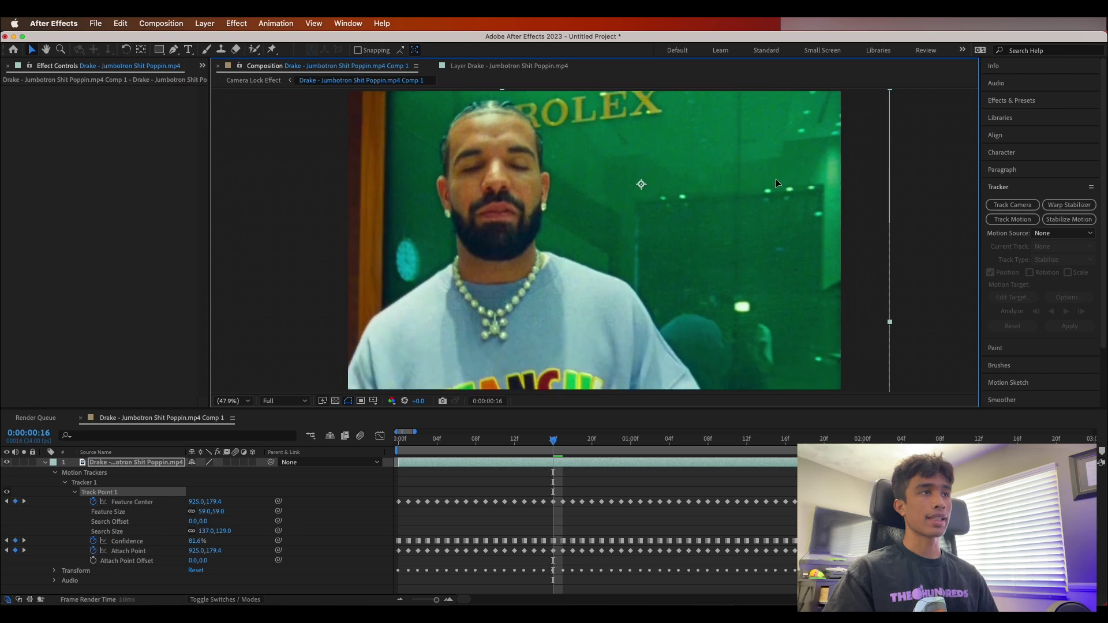
{"action": "key", "text": "space"}
- Play the enlarged footage, return to the start and play it again to check the framing
{"action": "key", "text": "space"}
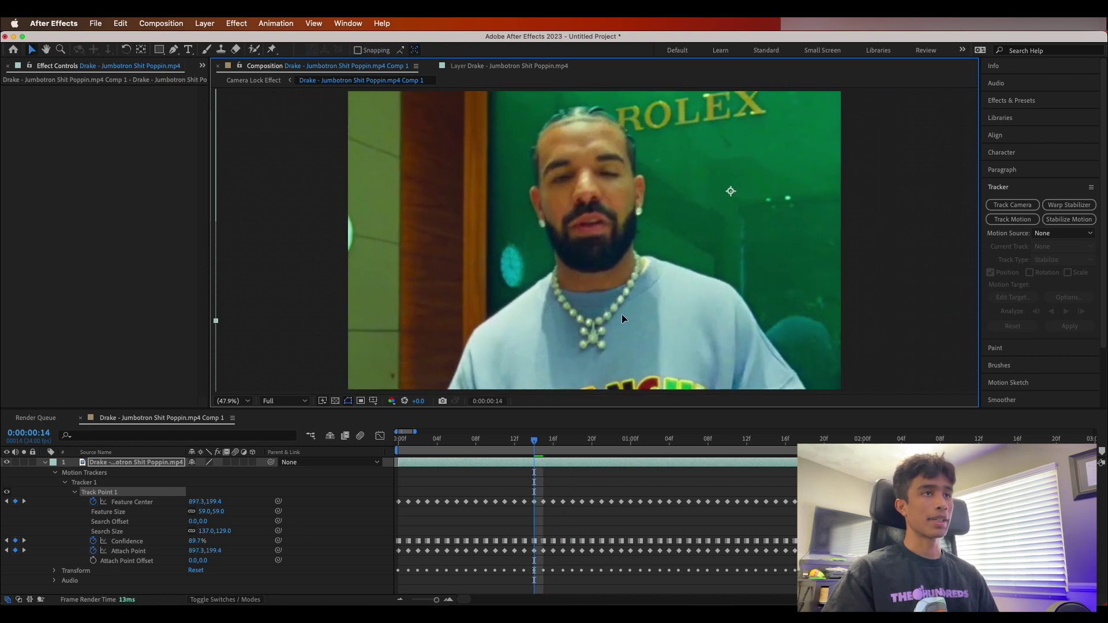
{"action": "key", "text": "space"}
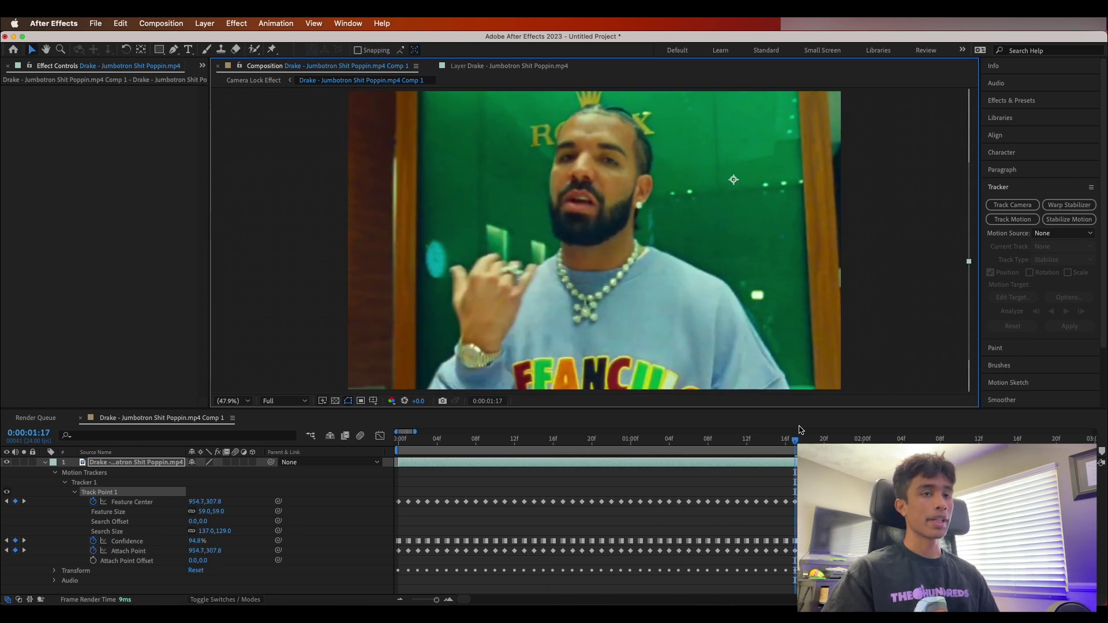
{"action": "left_click_drag", "start_coordinate": [797, 439], "coordinate": [401, 514]}
{"action": "key", "text": "space"}
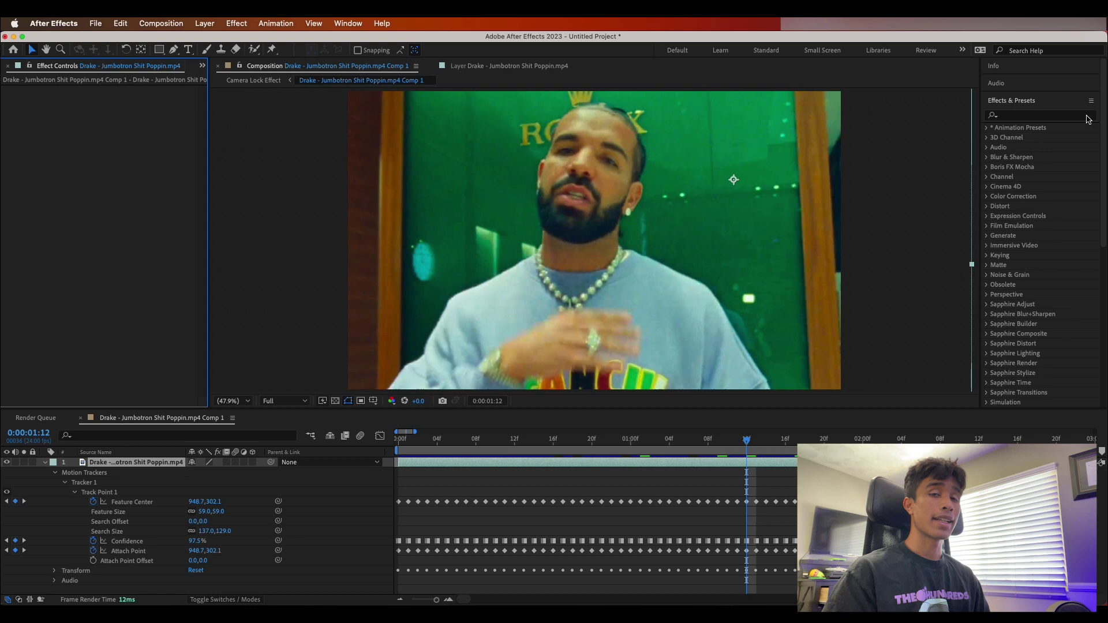
- Add a new adjustment layer above the stabilized footage
{"action": "left_click", "coordinate": [208, 23]}
{"action": "mouse_move", "coordinate": [214, 37]}
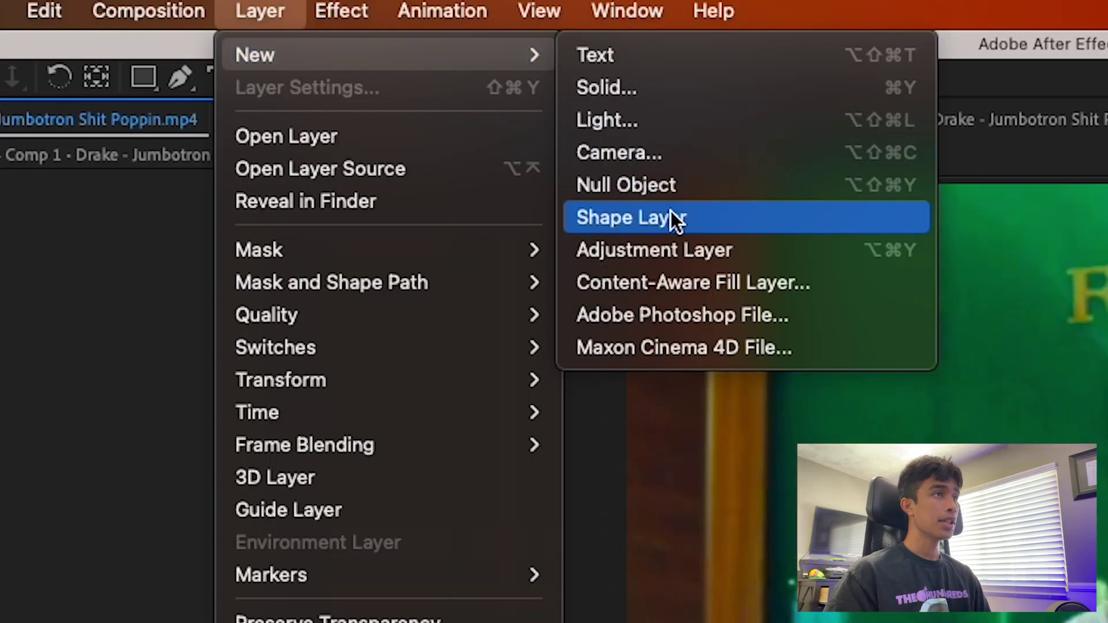
{"action": "left_click", "coordinate": [681, 245]}
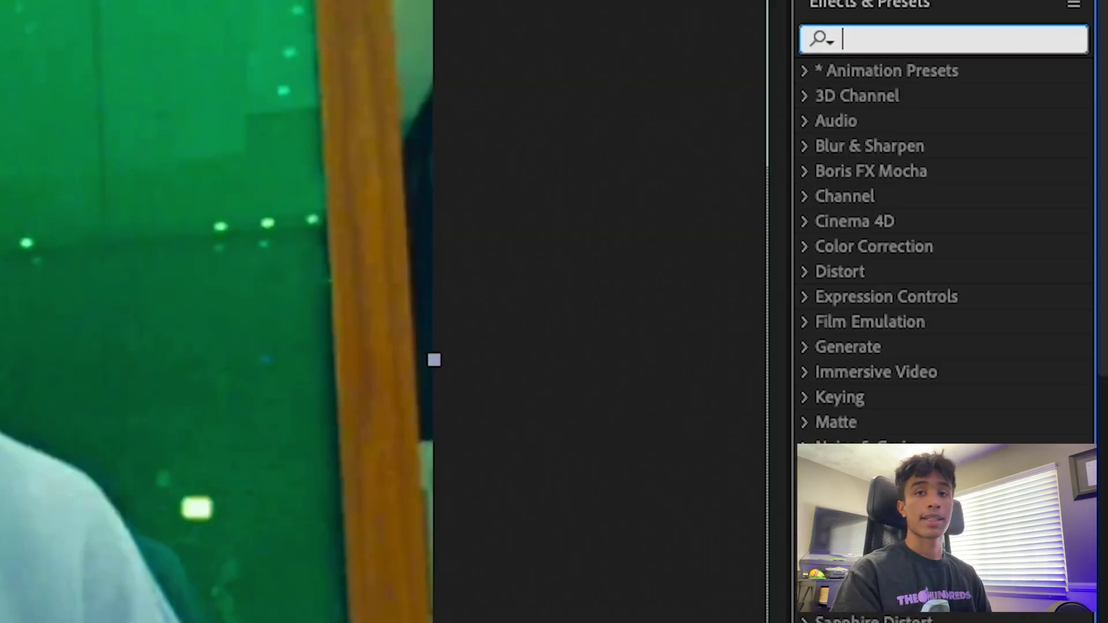
- Try CC Force Motion Blur with a shutter angle of 223 on the adjustment layer, preview it and remove the effect
{"action": "type", "text": "motio"}
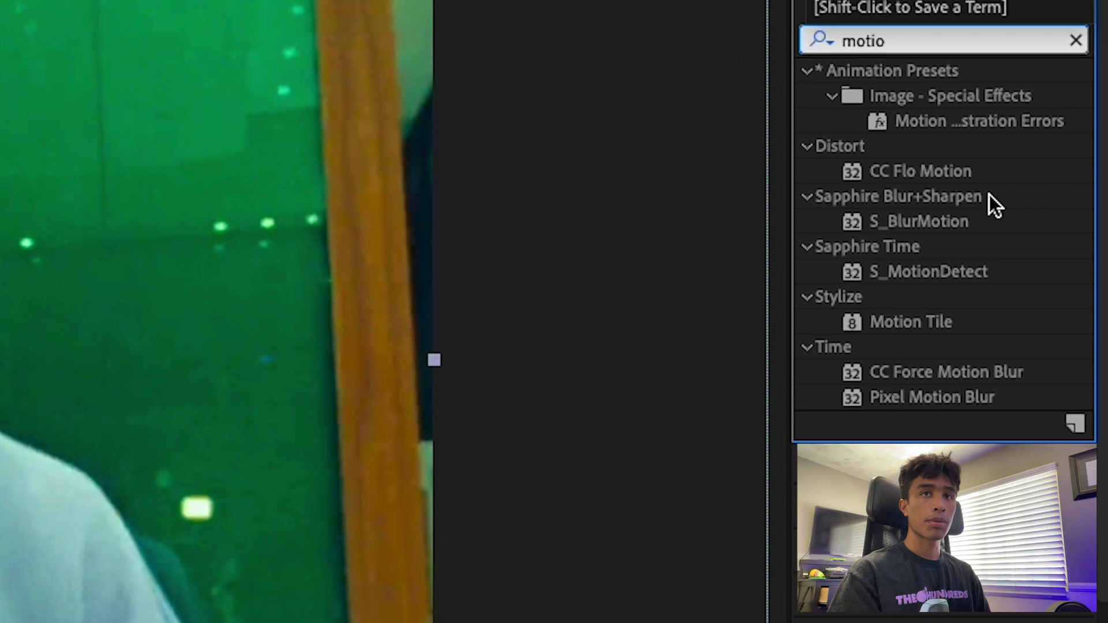
{"action": "left_click_drag", "start_coordinate": [958, 365], "coordinate": [639, 462]}
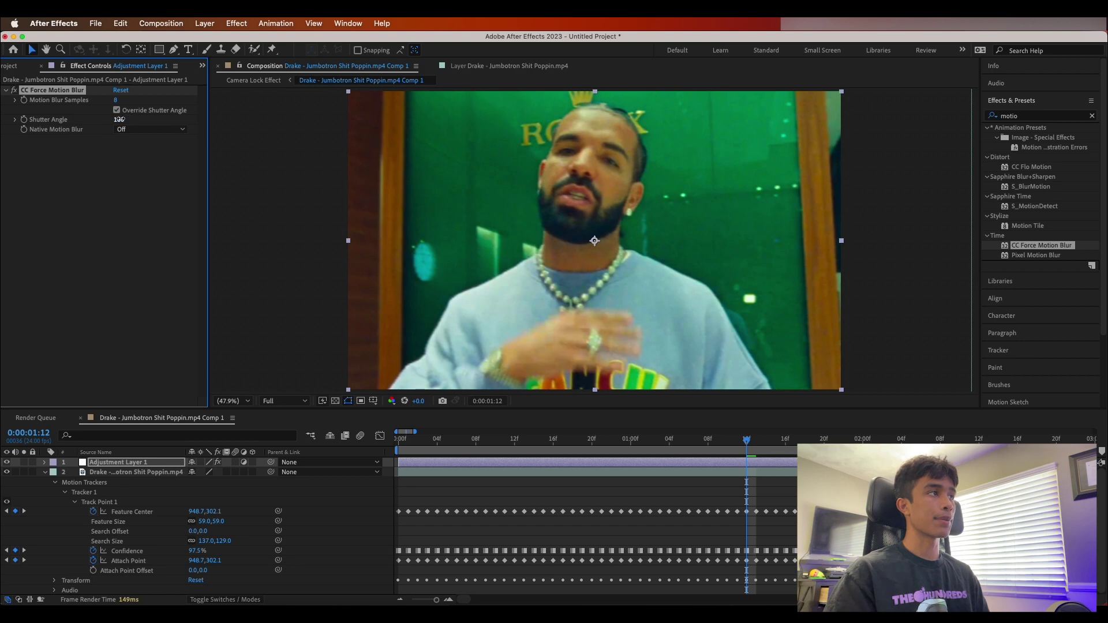
{"action": "left_click_drag", "start_coordinate": [746, 447], "coordinate": [662, 457]}
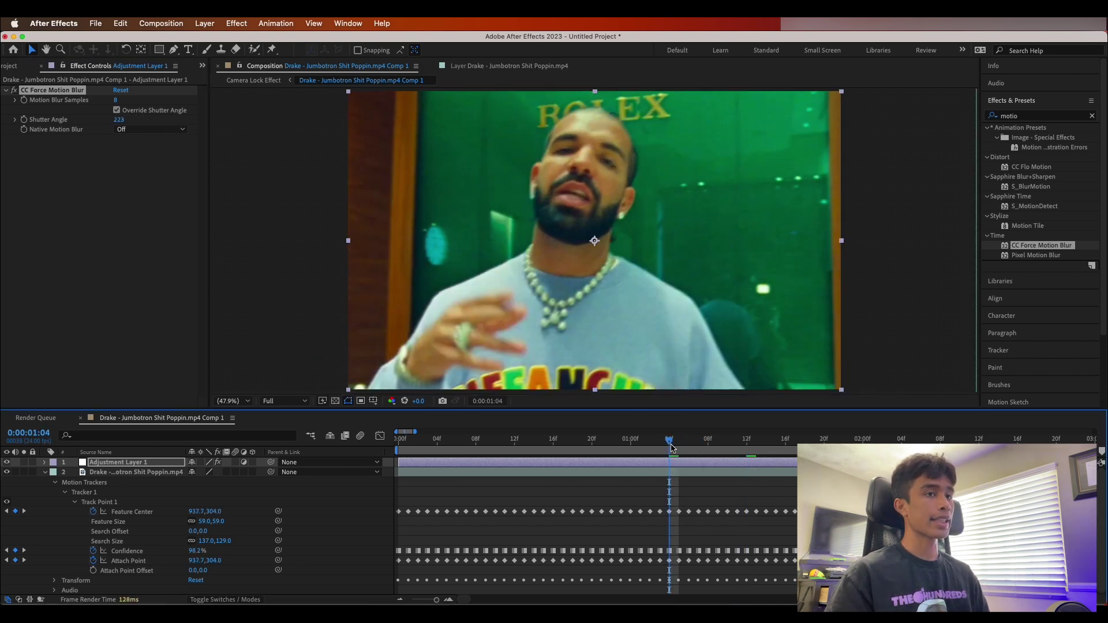
{"action": "key", "text": "space"}
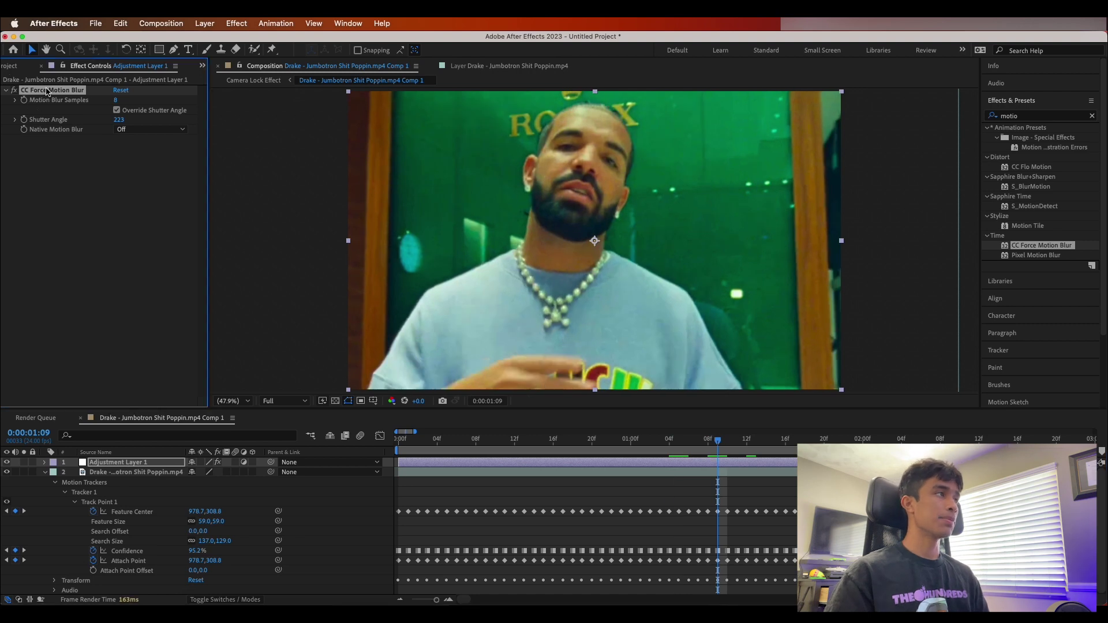
{"action": "key", "text": "Delete"}
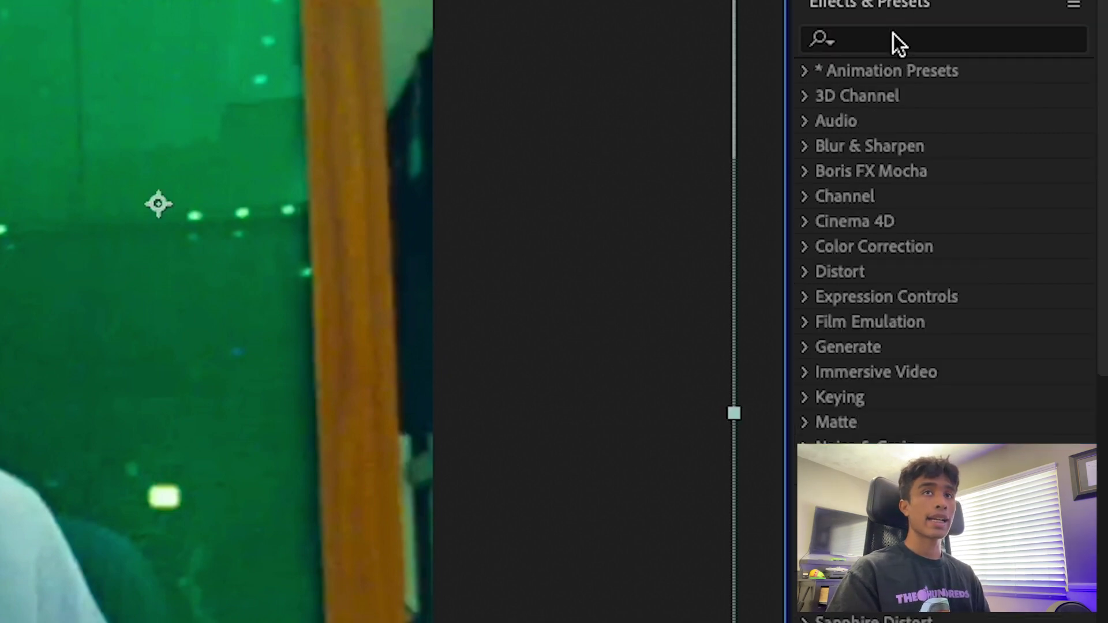
{"action": "left_click", "coordinate": [895, 39]}
{"action": "type", "text": "like and subscribe"}
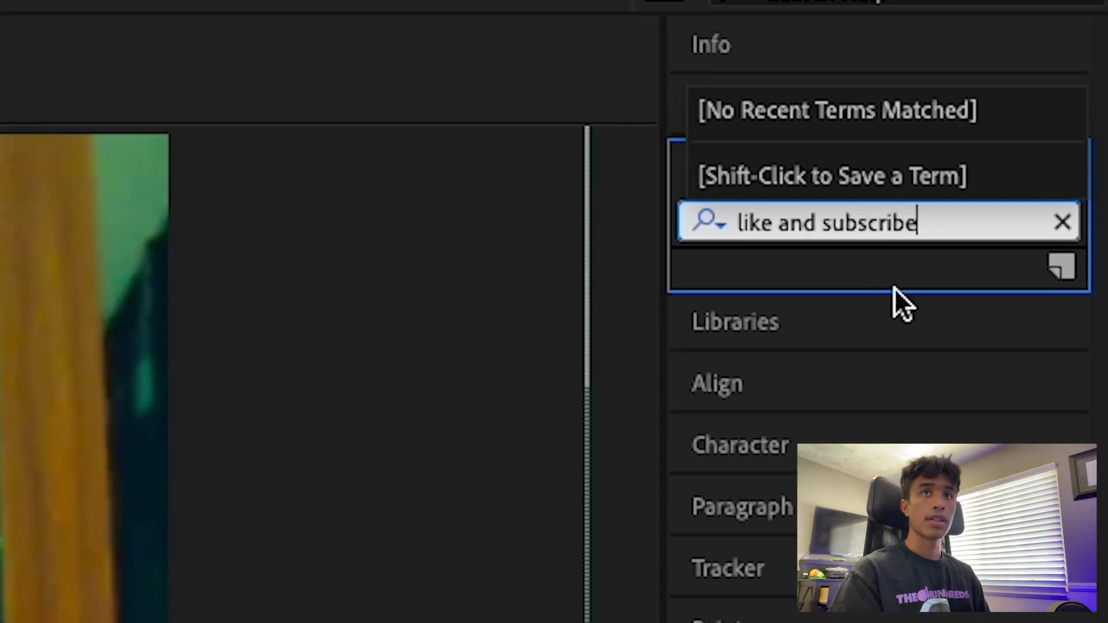
{"action": "left_click", "coordinate": [884, 269]}
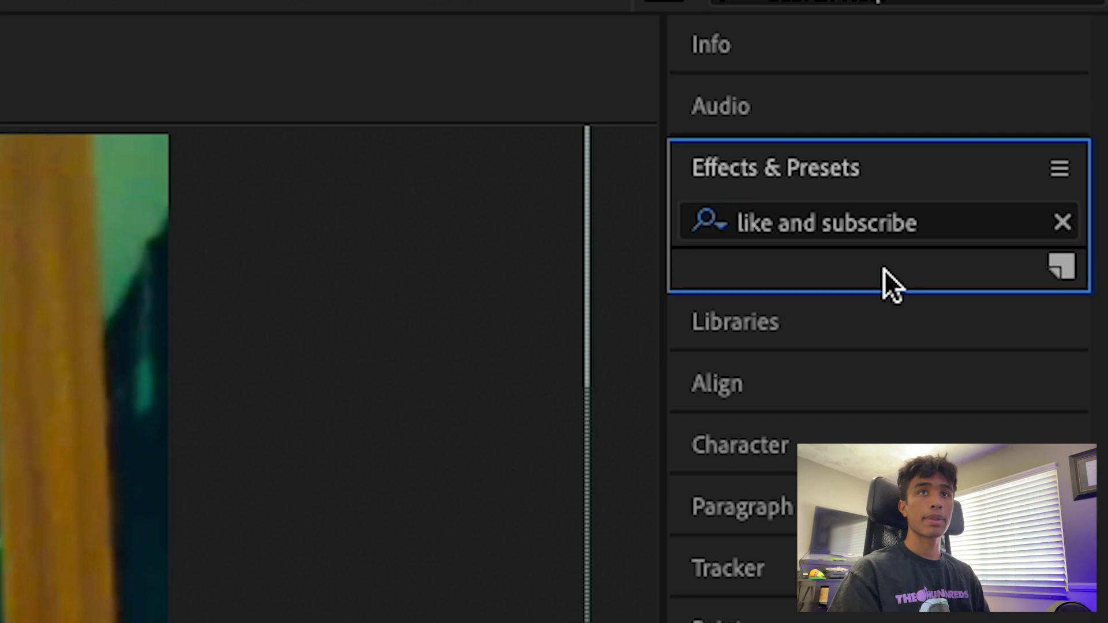
{"action": "left_click", "coordinate": [771, 230]}
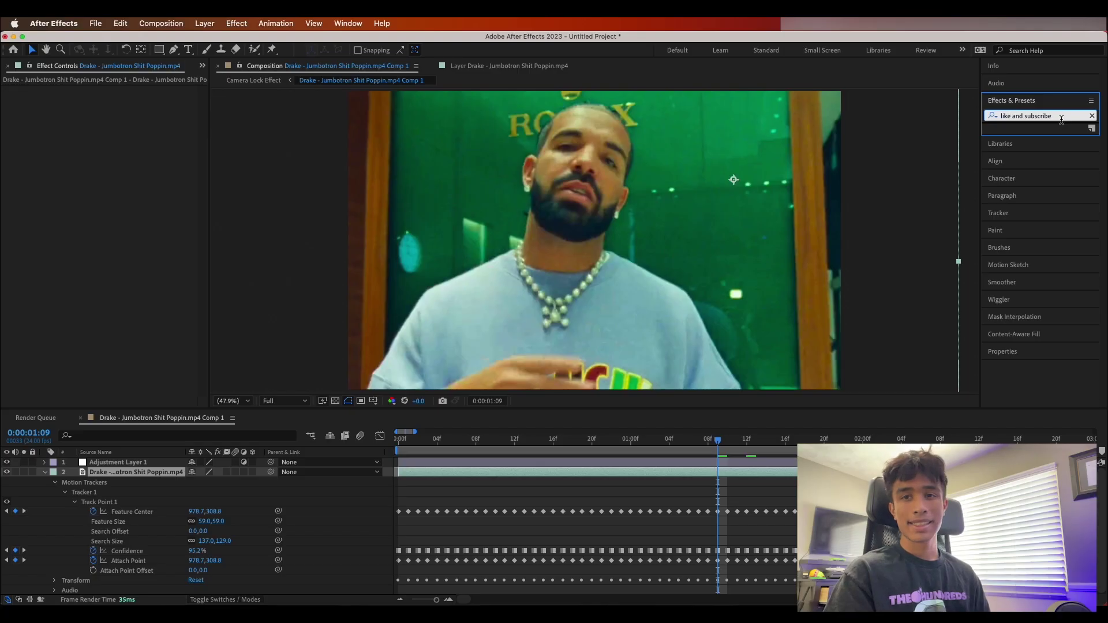
- Find CC Radial Blur in the effects list and apply it to the adjustment layer
{"action": "key", "text": "super+a"}
{"action": "type", "text": "radial"}
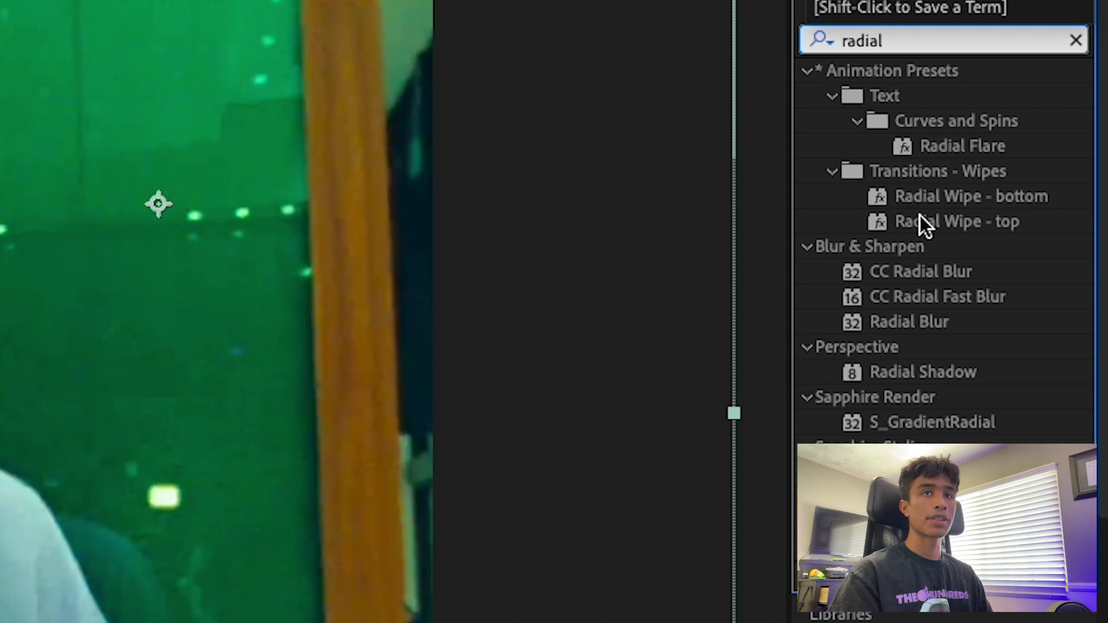
{"action": "left_click_drag", "start_coordinate": [935, 277], "coordinate": [604, 464]}
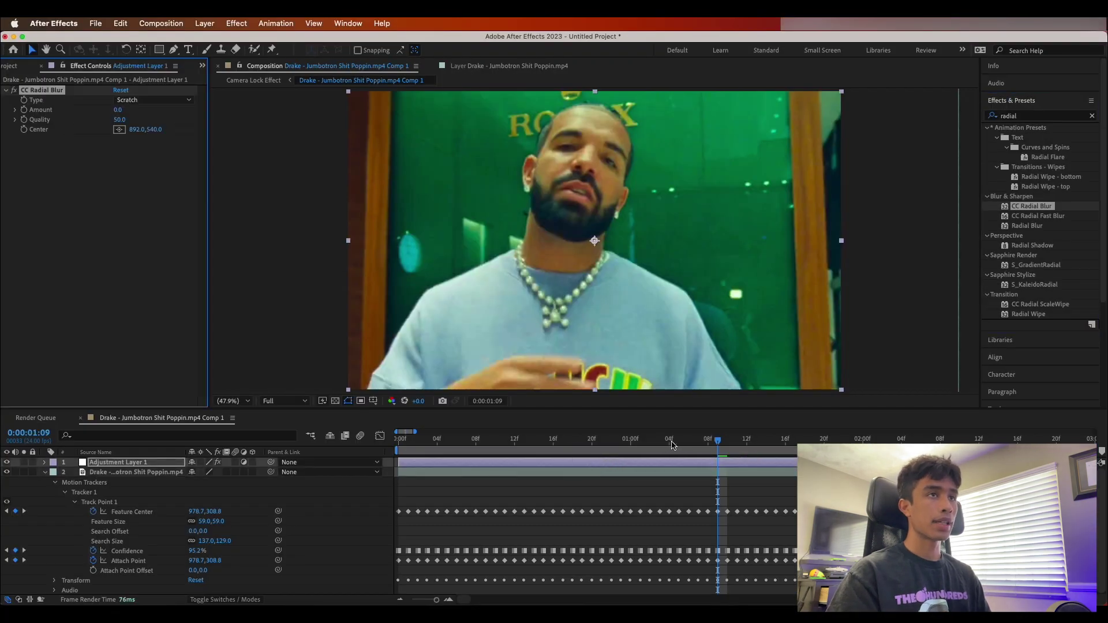
- At 0:00:01:04, set the radial blur amount to 5 and move its center to 918, 249 on the face
{"action": "left_click_drag", "start_coordinate": [718, 442], "coordinate": [671, 444]}
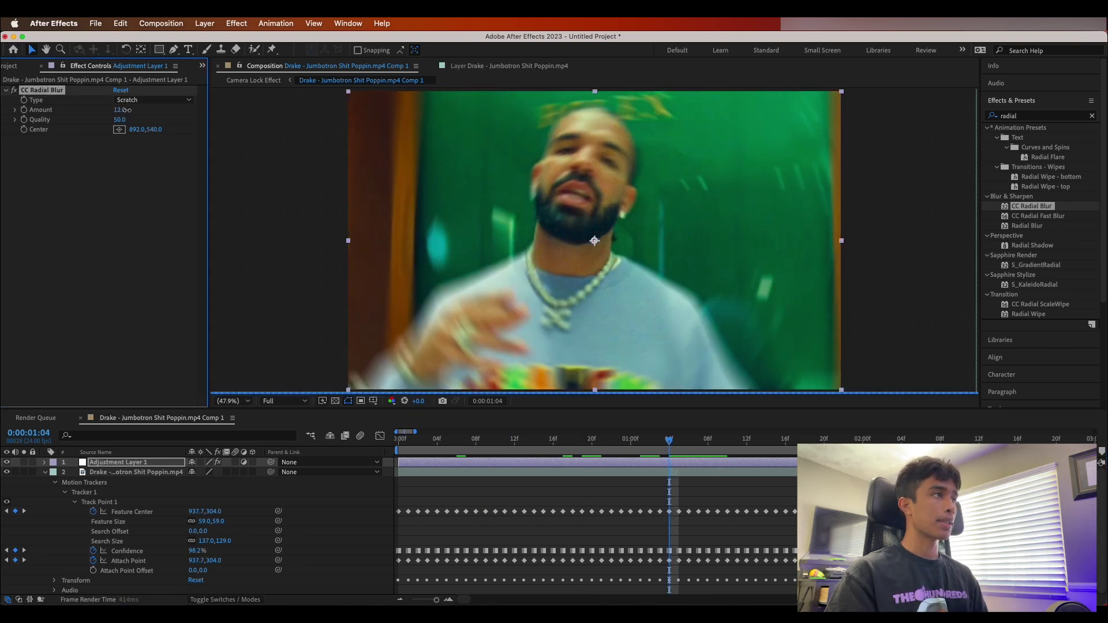
{"action": "left_click_drag", "start_coordinate": [125, 110], "coordinate": [124, 110]}
{"action": "left_click_drag", "start_coordinate": [314, 234], "coordinate": [314, 234]}
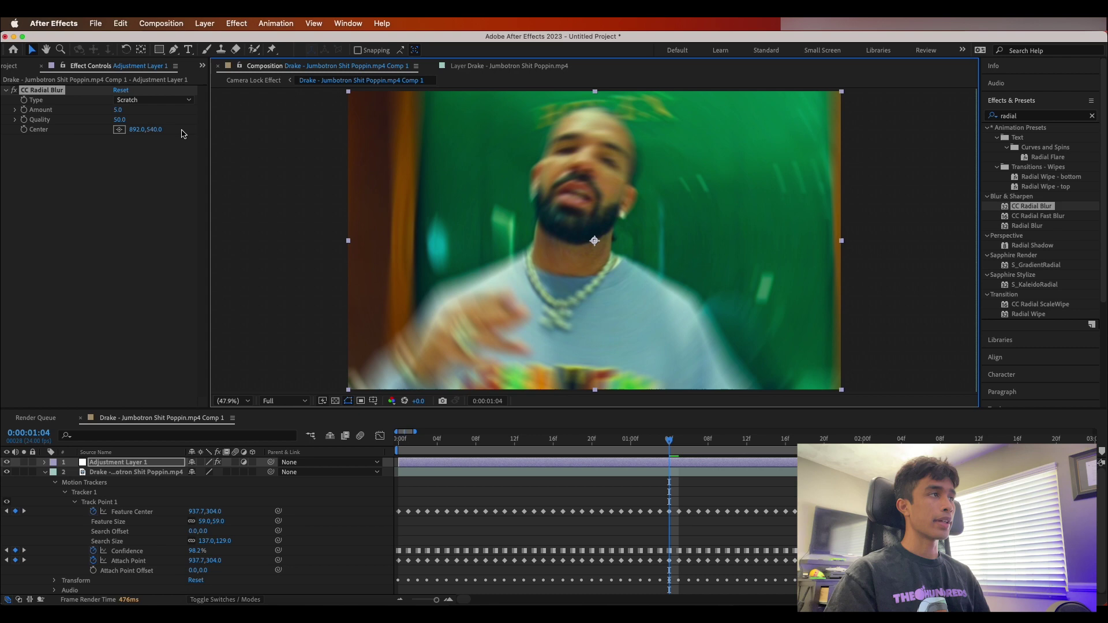
{"action": "left_click_drag", "start_coordinate": [151, 132], "coordinate": [2, 116]}
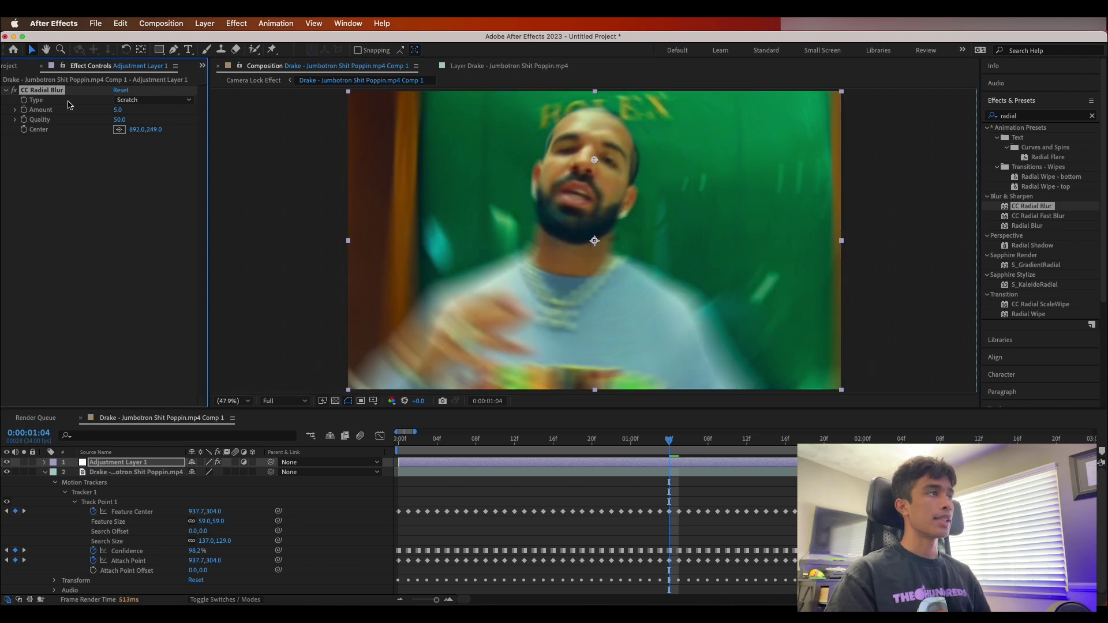
{"action": "left_click_drag", "start_coordinate": [148, 130], "coordinate": [152, 129]}
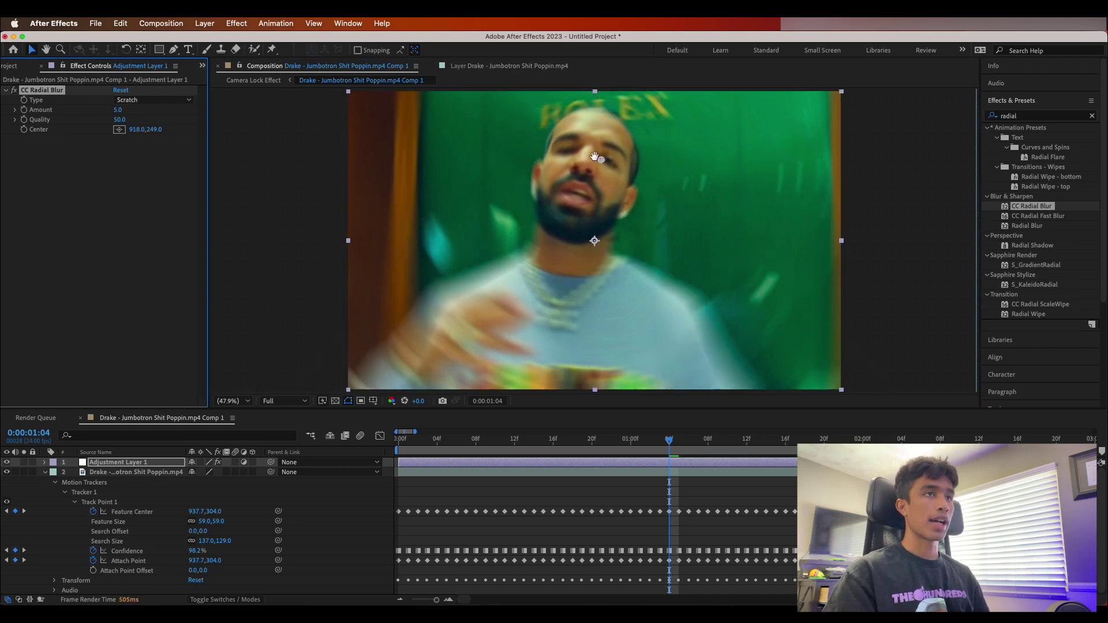
- Play the clip repeatedly from the start to review the radial blur around the locked face
{"action": "key", "text": "space"}
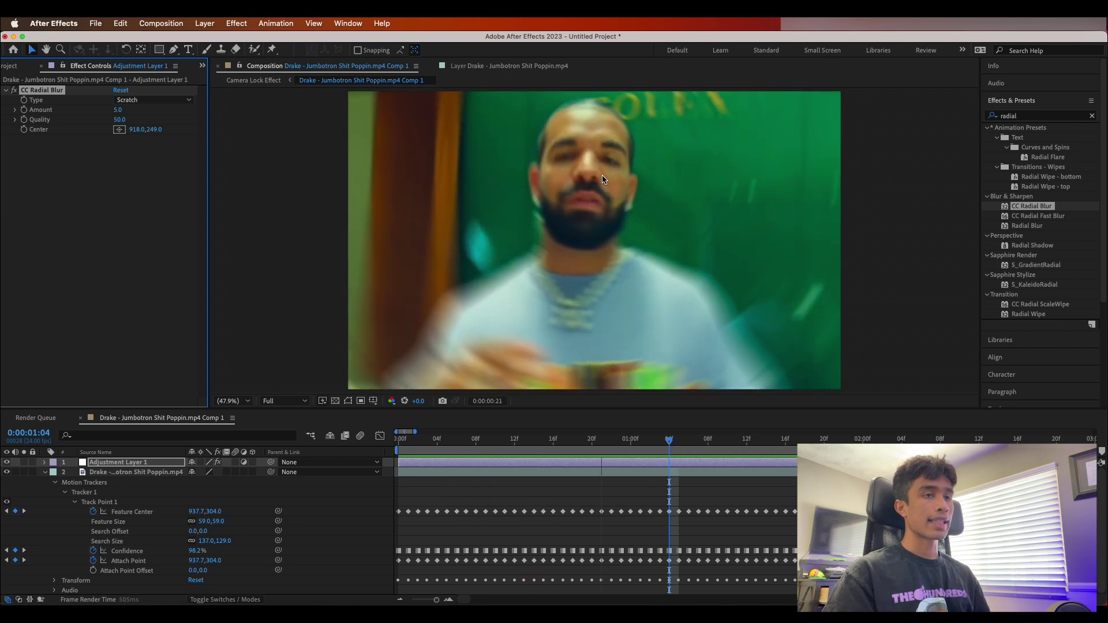
{"action": "key", "text": "space"}
{"action": "key", "text": "space"}
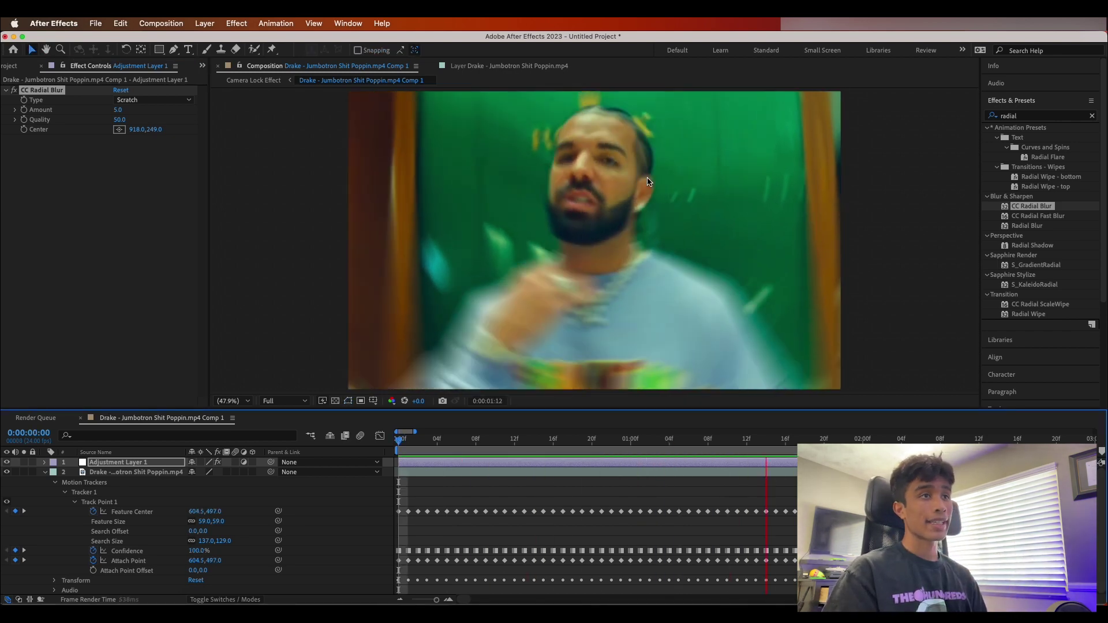
{"action": "key", "text": "space"}
{"action": "key", "text": "space"}
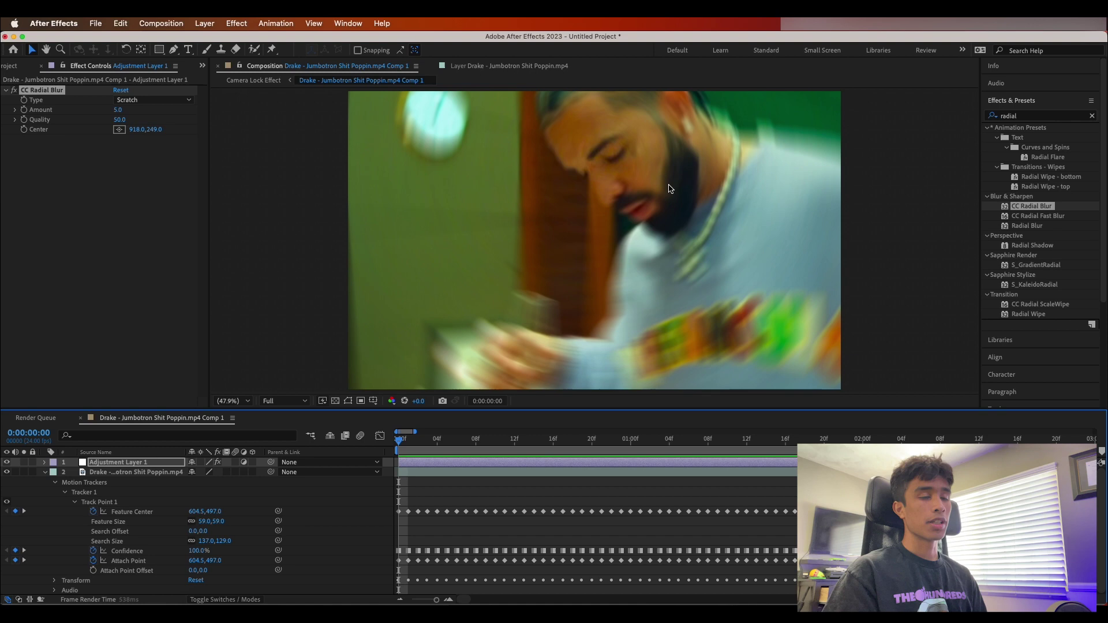
{"action": "key", "text": "space"}
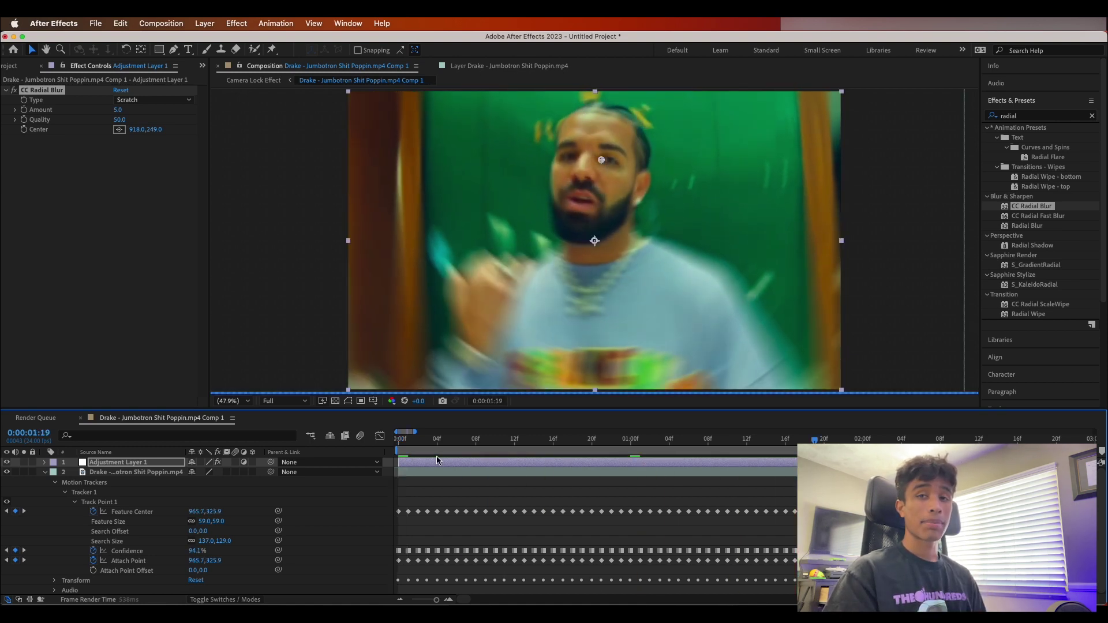